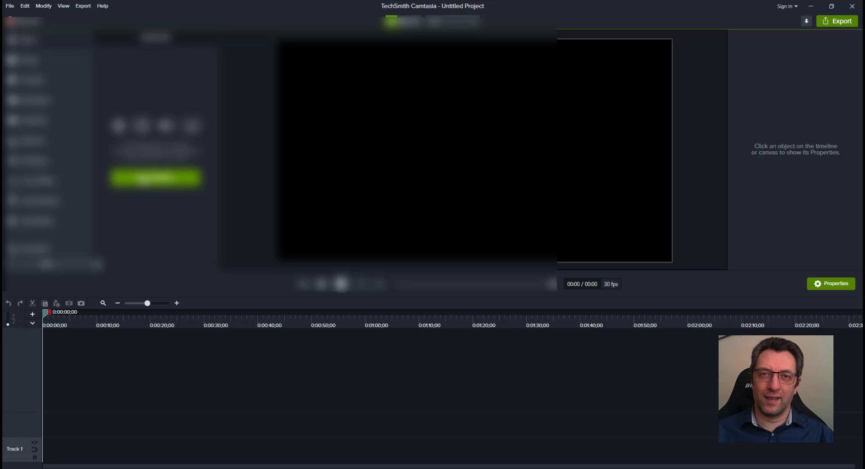
Import the GAMEMAKER PLAYER 1 V2 video into the media bin and place it at the start of Track 1
left_click(143, 182)
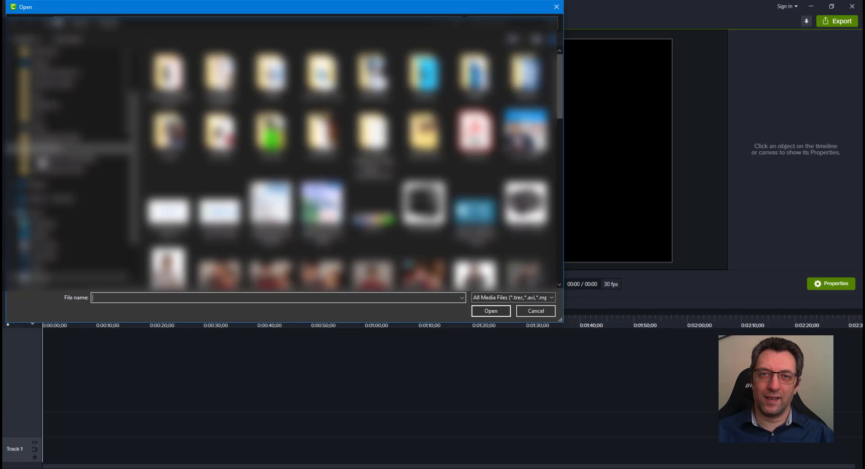
left_click(43, 150)
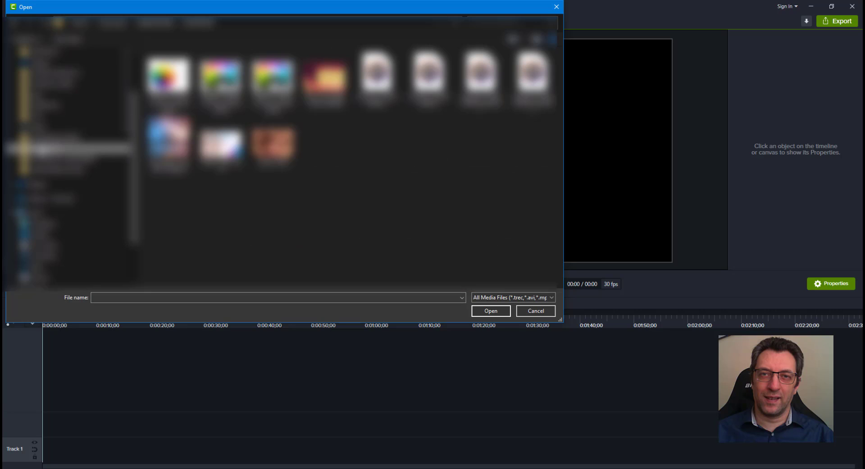
left_click(158, 23)
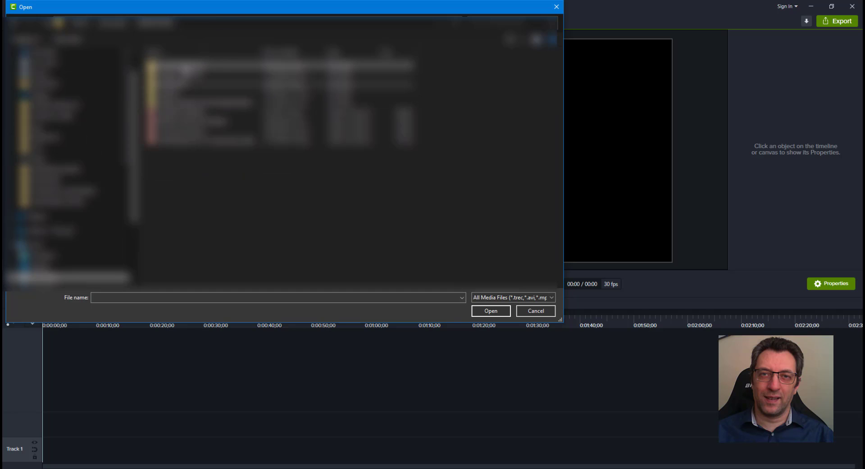
double_click(187, 68)
scroll(243, 178, "down", 2)
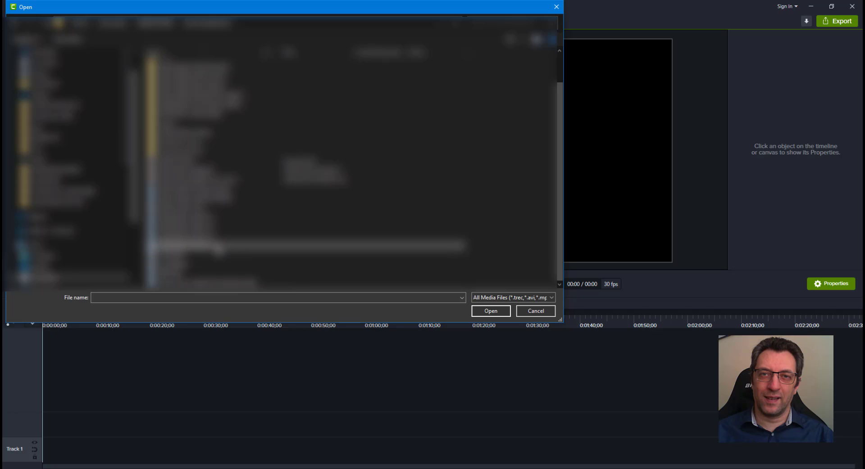
double_click(218, 248)
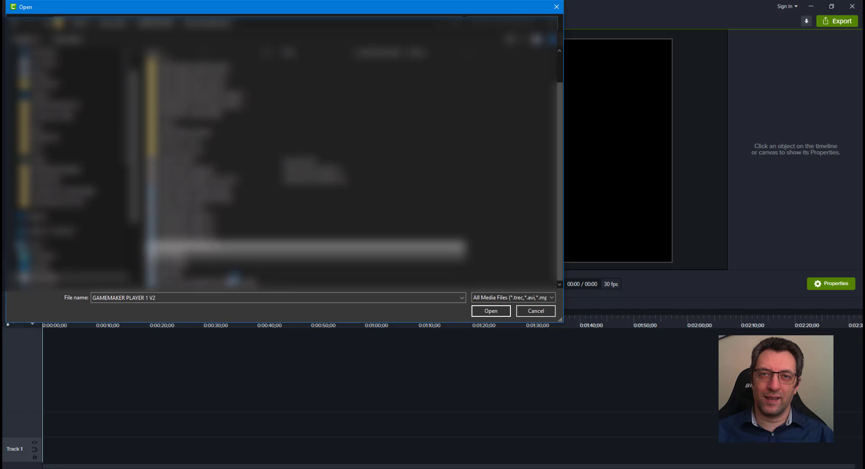
left_click(488, 312)
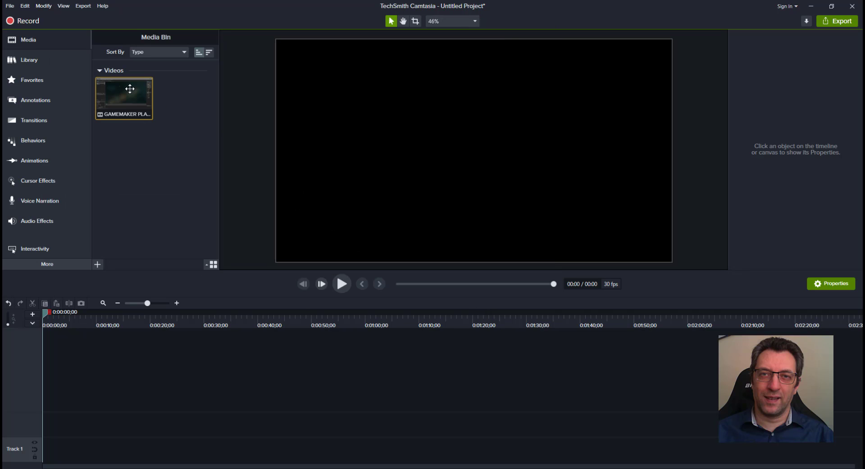
left_click(106, 78)
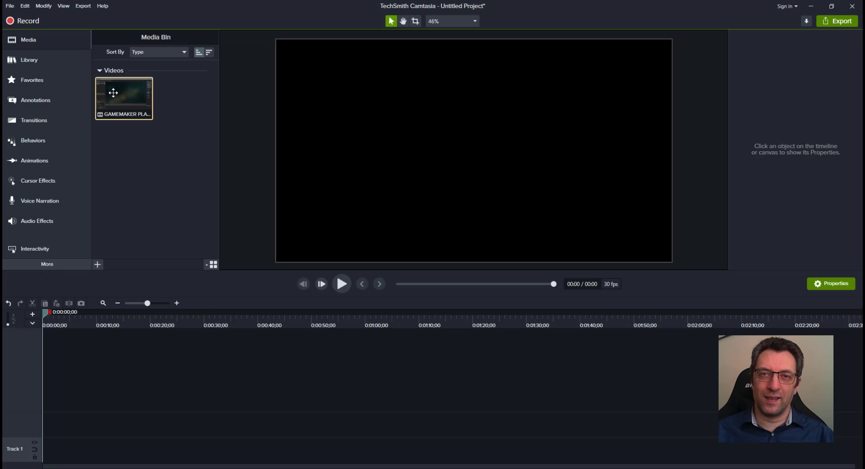
left_click_drag(113, 109, 43, 456)
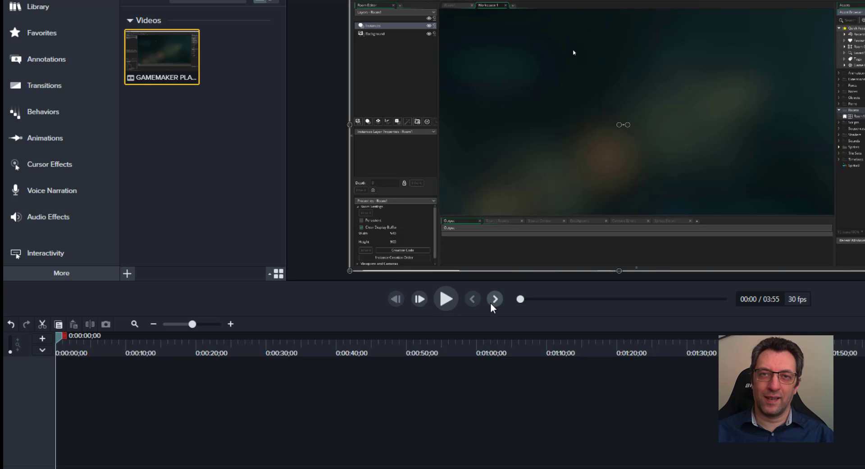
Play the opening of the video briefly and set the playhead to 0:00:01;20
left_click(446, 300)
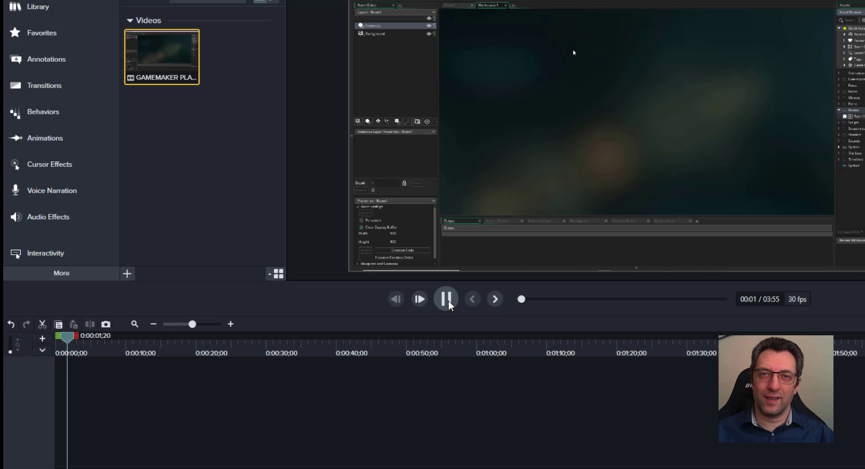
left_click(447, 301)
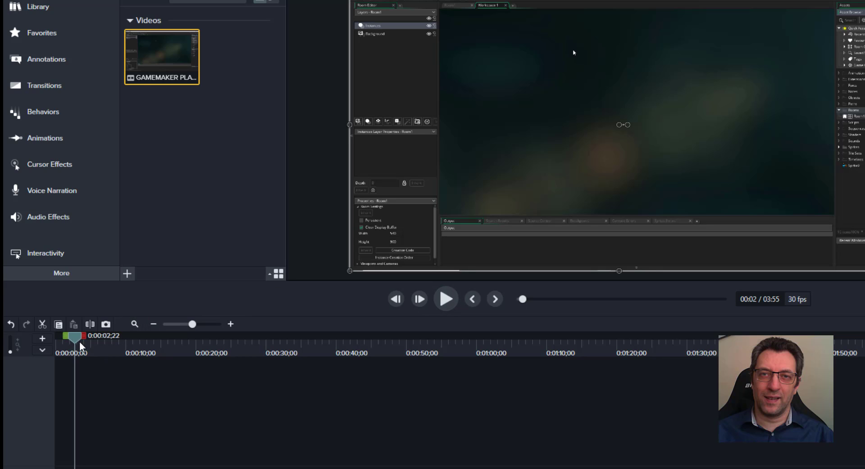
mouse_move(77, 338)
left_mouse_down()
mouse_move(165, 336)
mouse_move(69, 334)
left_mouse_up()
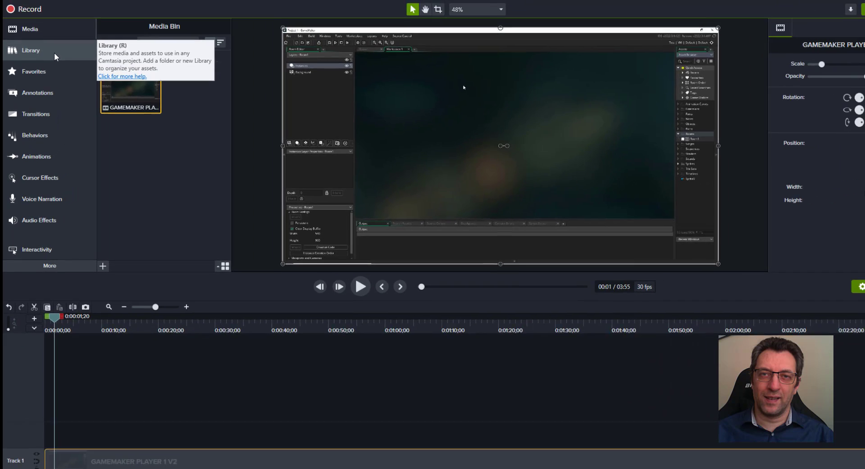
Show the Camtasia 2020 asset library
left_click(67, 10)
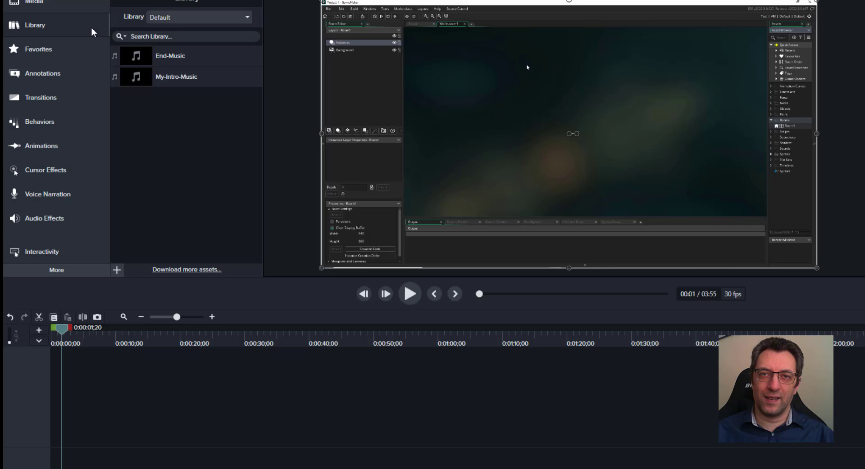
left_click(170, 17)
left_click(171, 41)
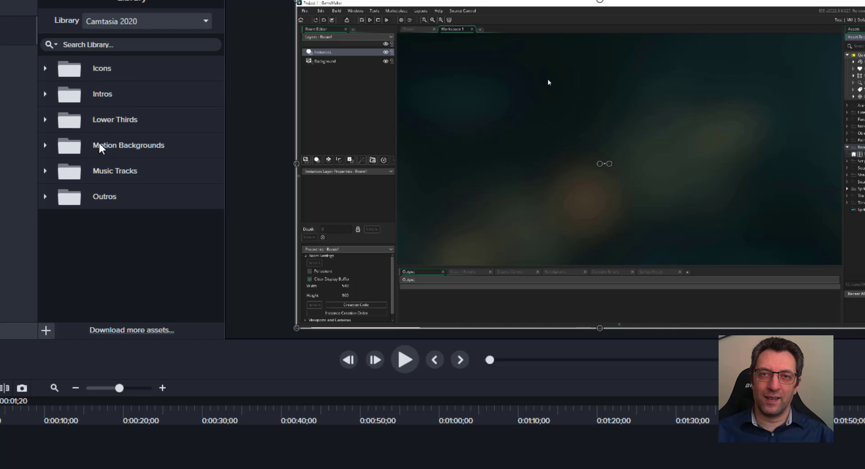
Examine the assets in the Buildings and Business subfolders of the Icons folder, and collapse the folders again
left_click(45, 69)
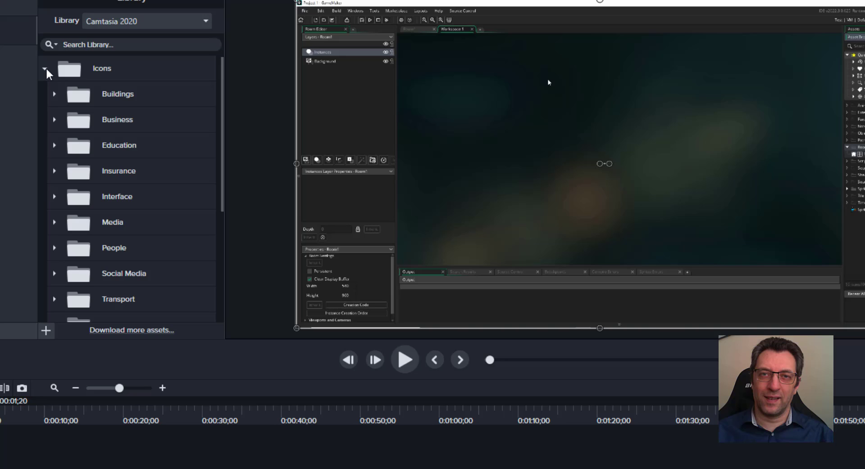
left_click(55, 94)
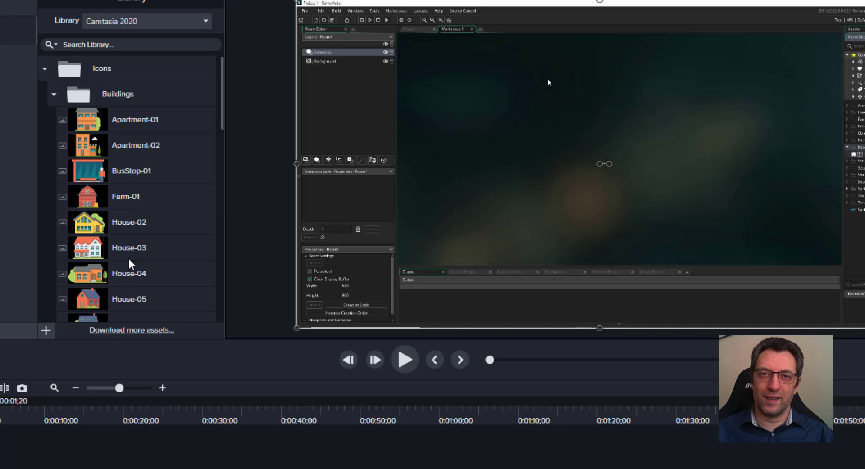
left_click_drag(123, 128, 134, 176)
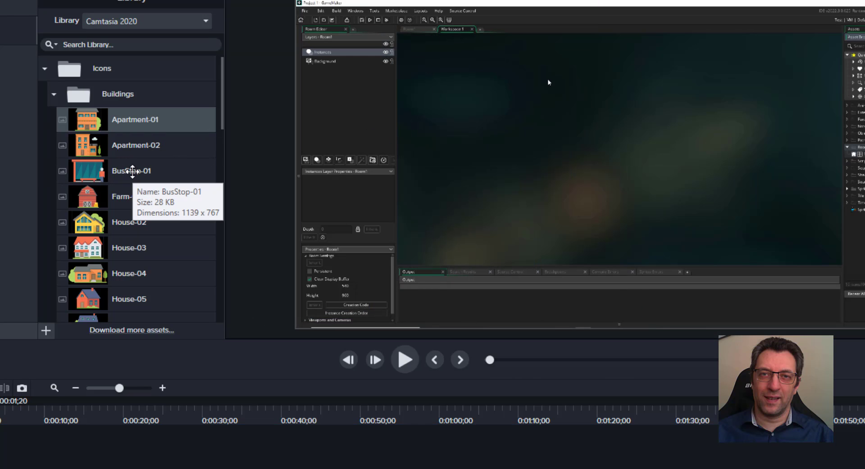
scroll(108, 176, "down", 3)
scroll(110, 129, "up", 3)
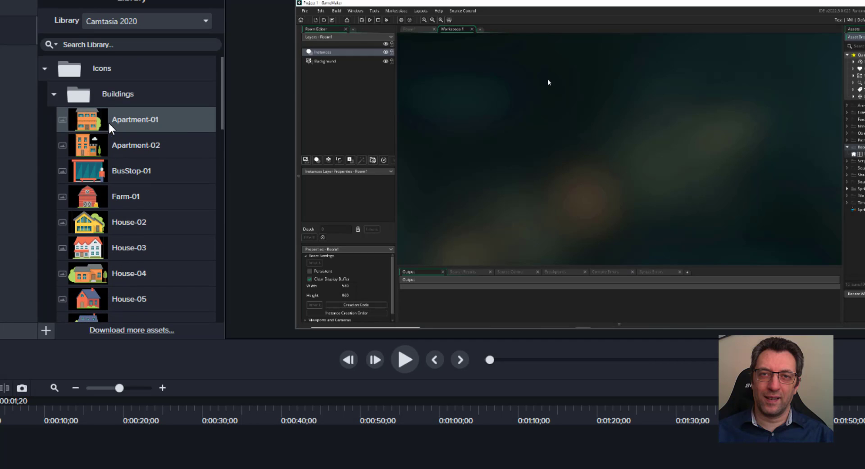
left_click(54, 94)
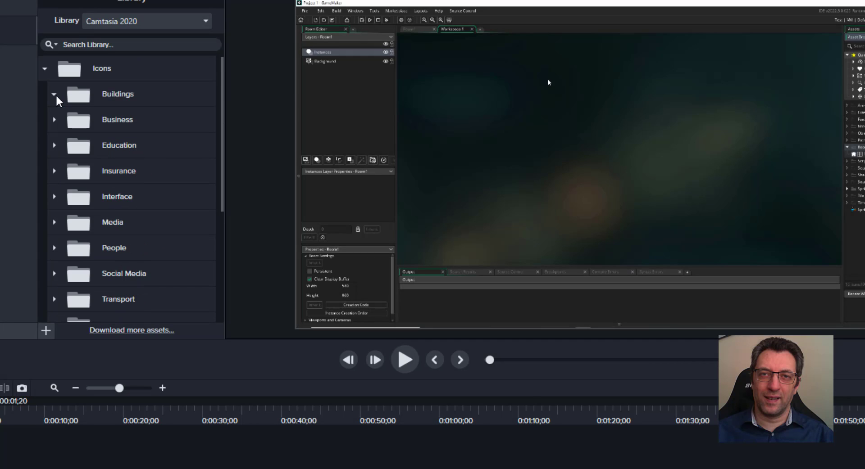
left_click(55, 119)
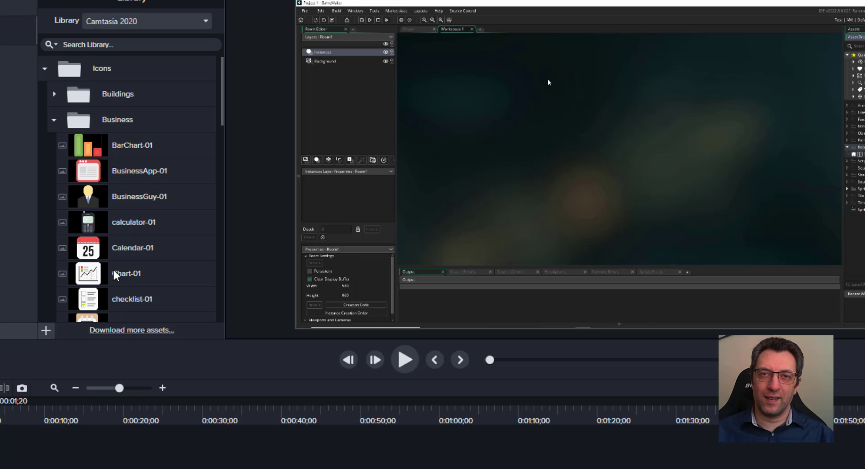
scroll(117, 268, "down", 2)
scroll(117, 271, "down", 2)
scroll(117, 266, "up", 5)
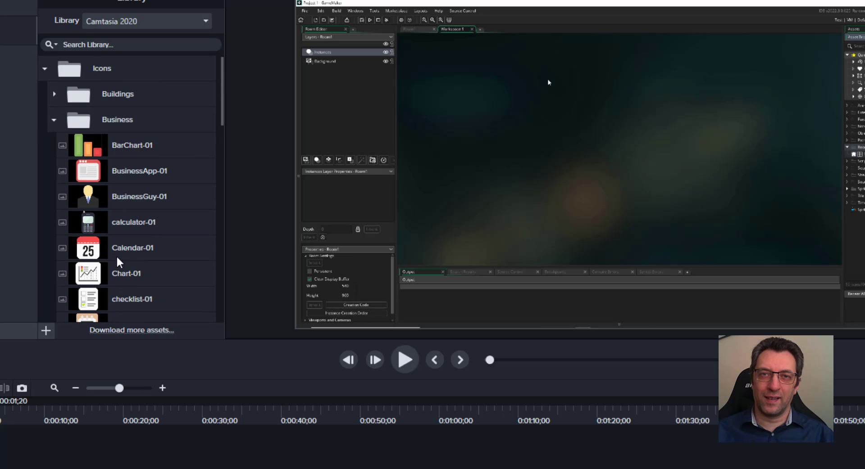
left_click(55, 120)
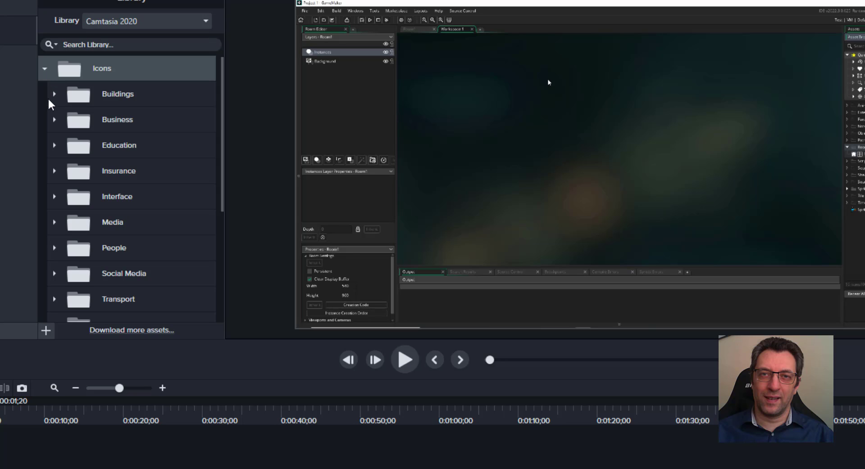
left_click(46, 71)
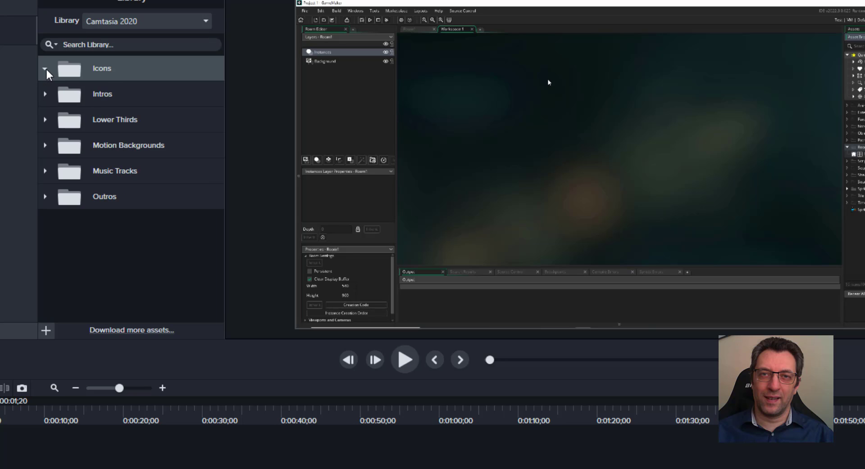
Expand the Intros folder and preview the fadingsquares intro, closing the preview when done
left_click(47, 94)
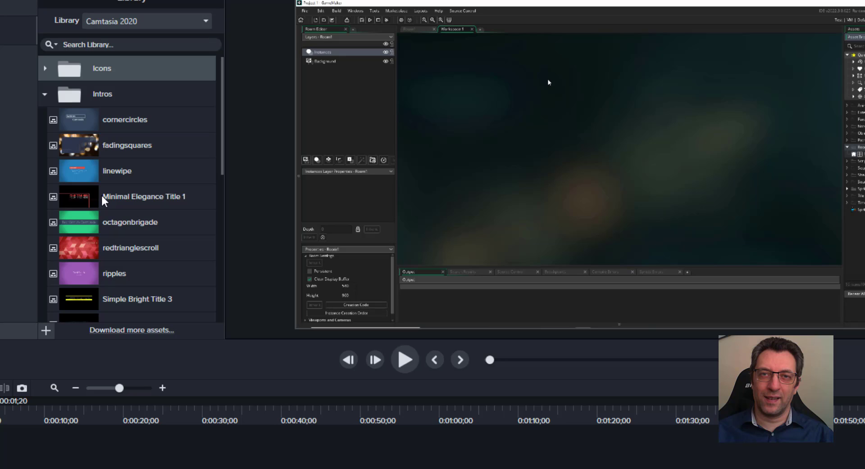
left_click(73, 150)
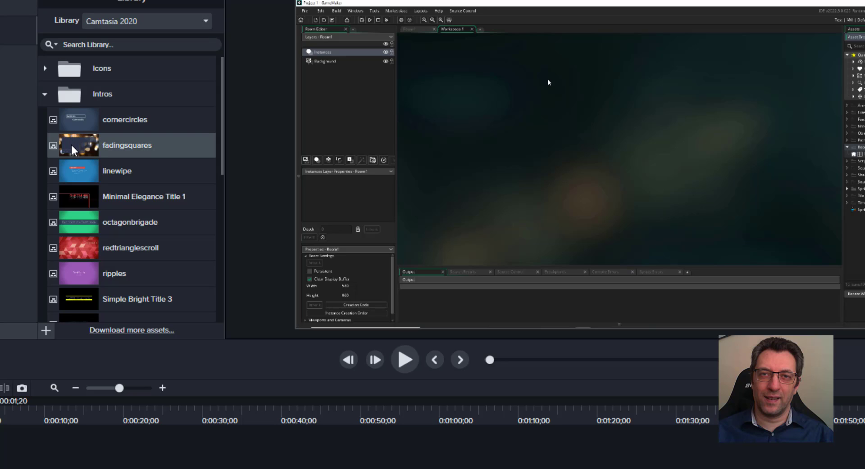
left_click_drag(73, 150, 130, 151)
right_click(131, 152)
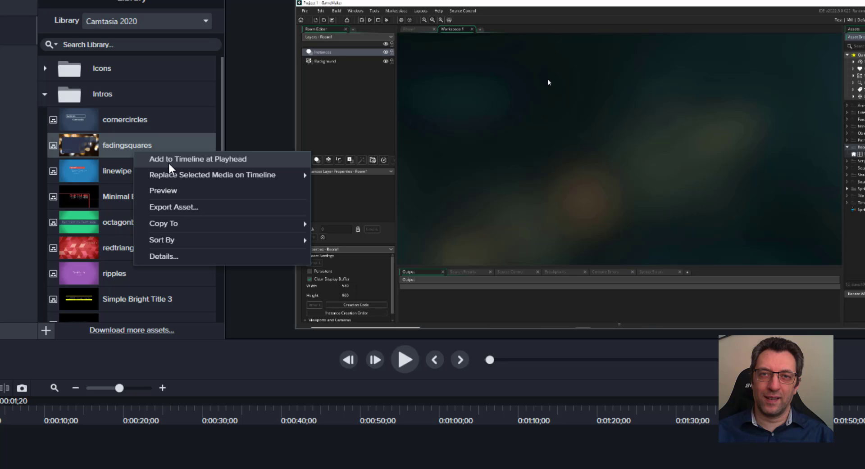
left_click(171, 195)
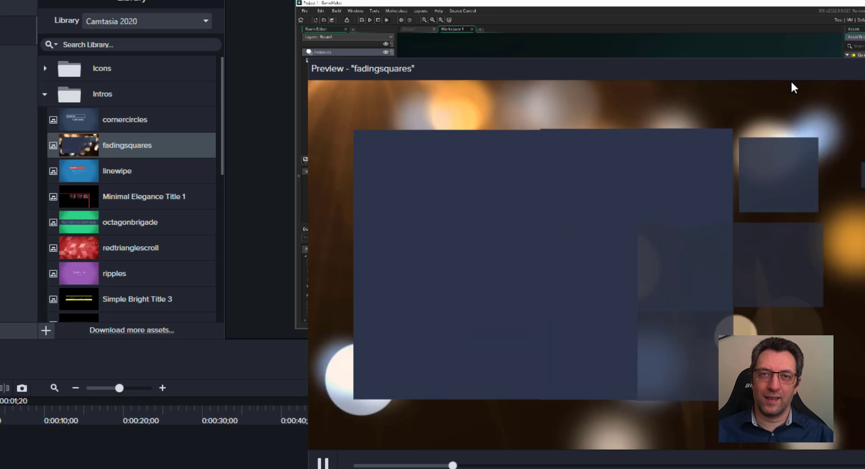
left_click(864, 68)
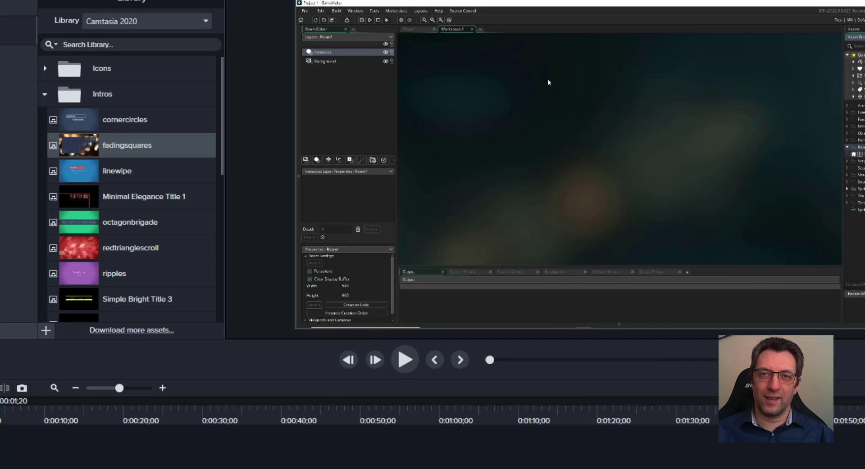
Add the fadingsquares intro to the timeline at the playhead
right_click(95, 148)
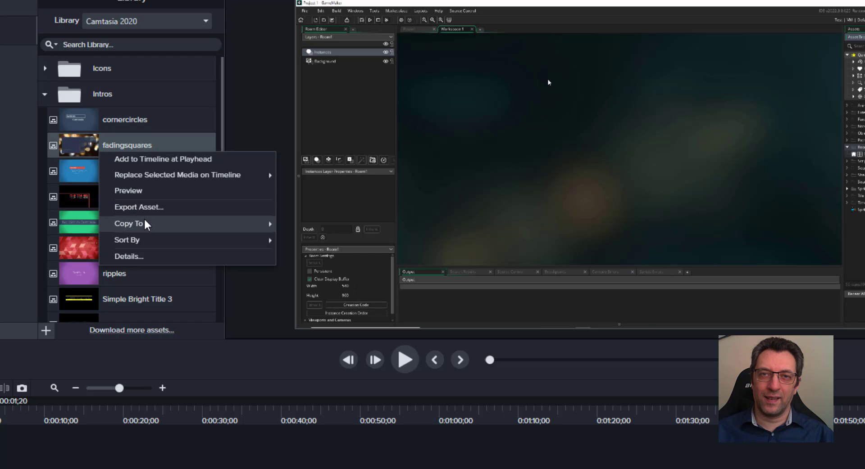
mouse_move(145, 225)
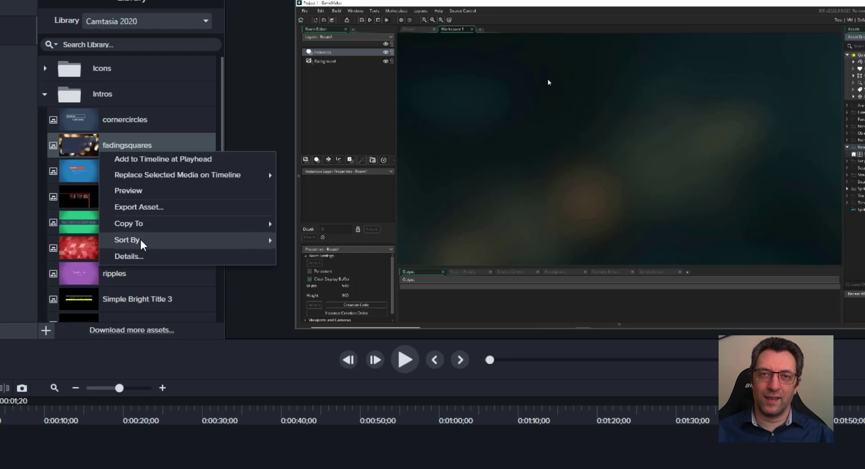
mouse_move(139, 244)
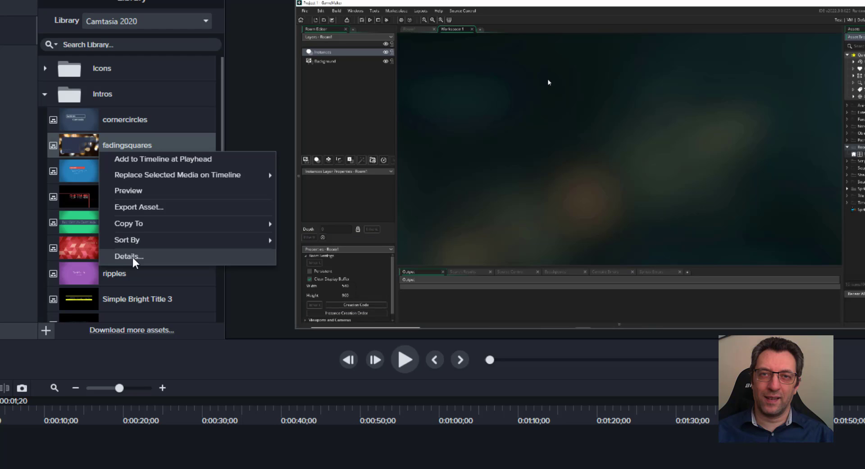
left_click(144, 159)
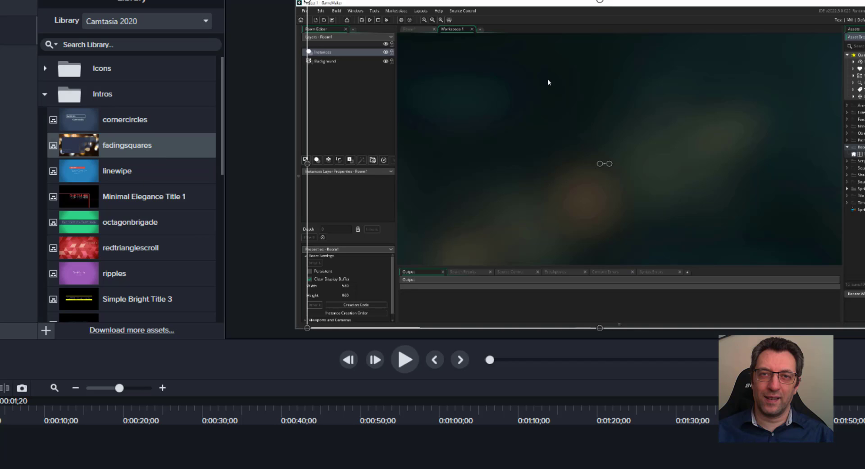
Expand the fadingsquares group on Track 2 and show the effects applied to its uppermost callout
right_click(161, 154)
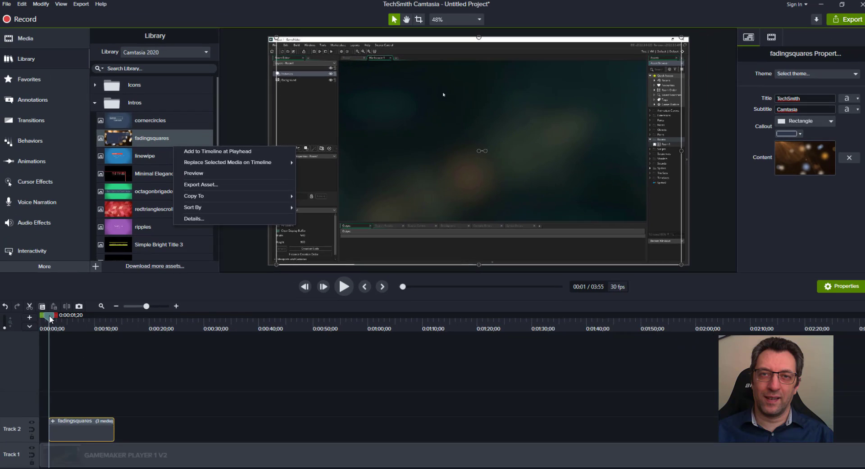
left_click(50, 318)
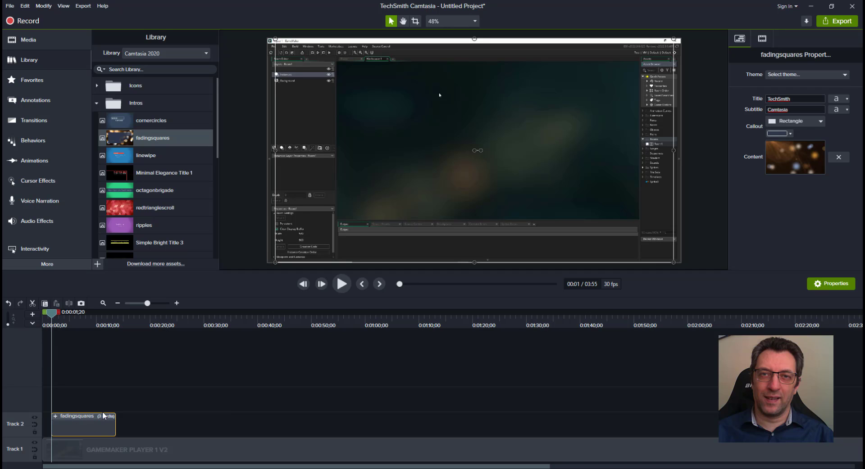
left_click(55, 416)
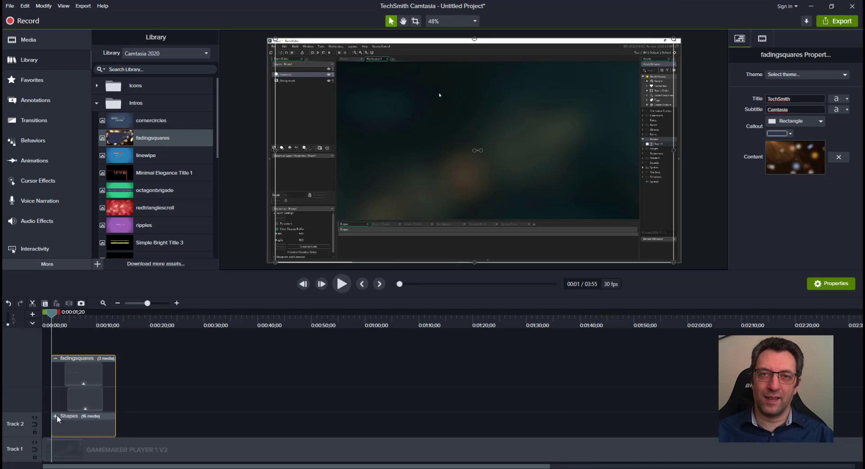
left_click(83, 385)
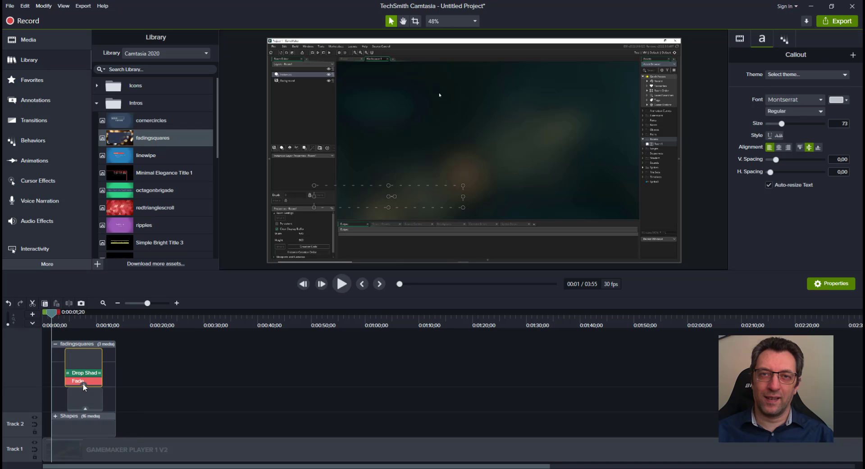
Show the effects applied to the lower callout of the fadingsquares group, and collapse the group again
left_click(85, 408)
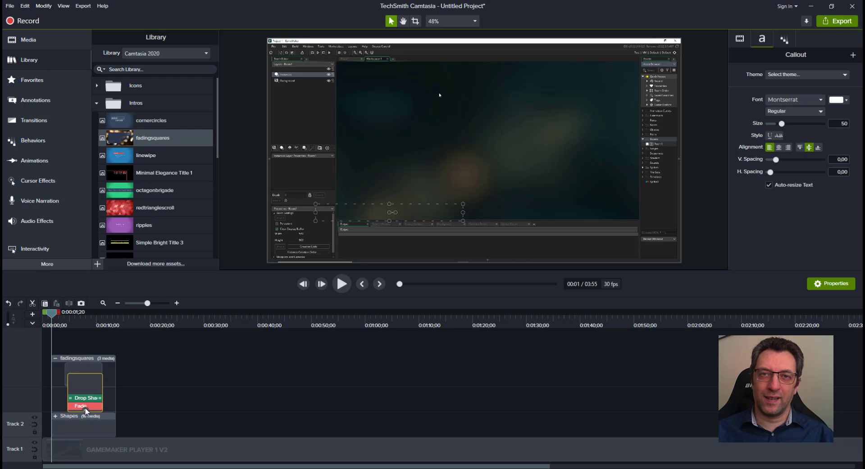
left_click(55, 359)
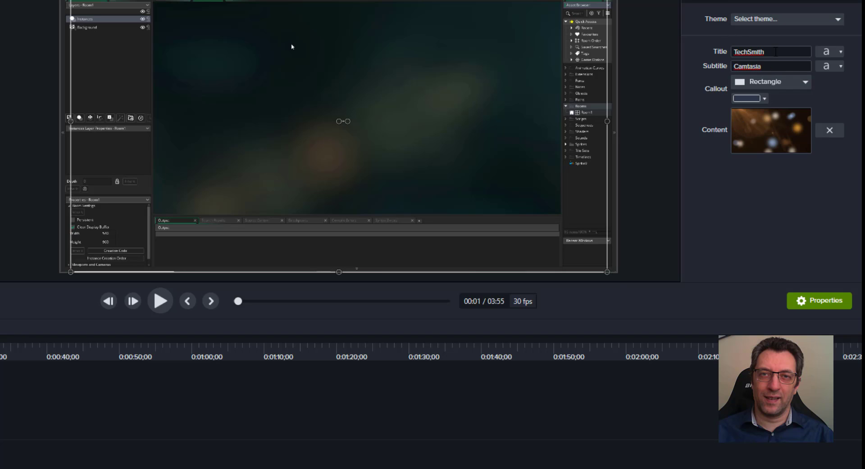
Set the title of the fadingsquares intro to "Asmathoume" and its subtitle to "μαθηματα"
double_click(775, 52)
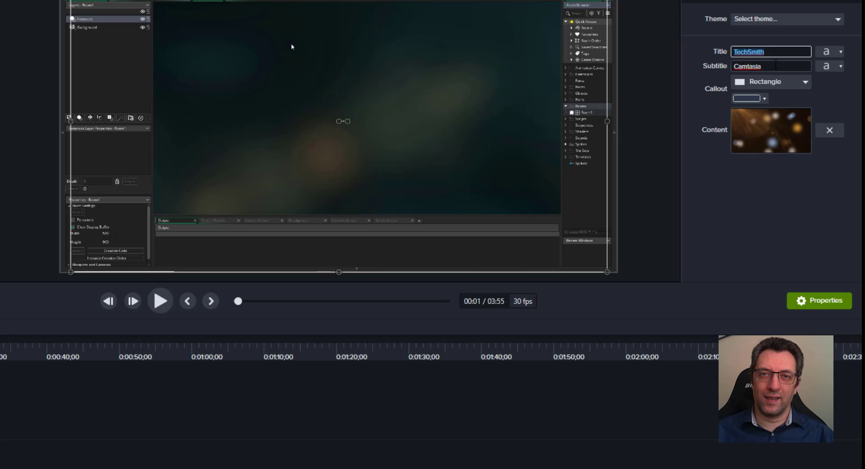
double_click(774, 67)
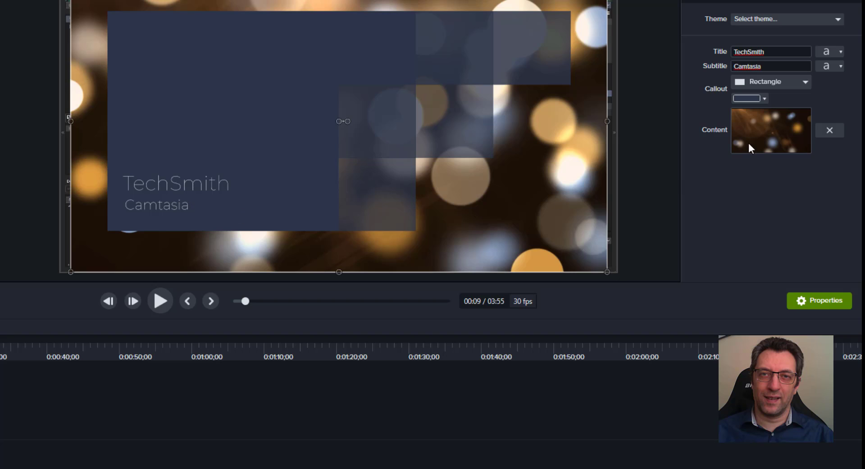
left_click(785, 53)
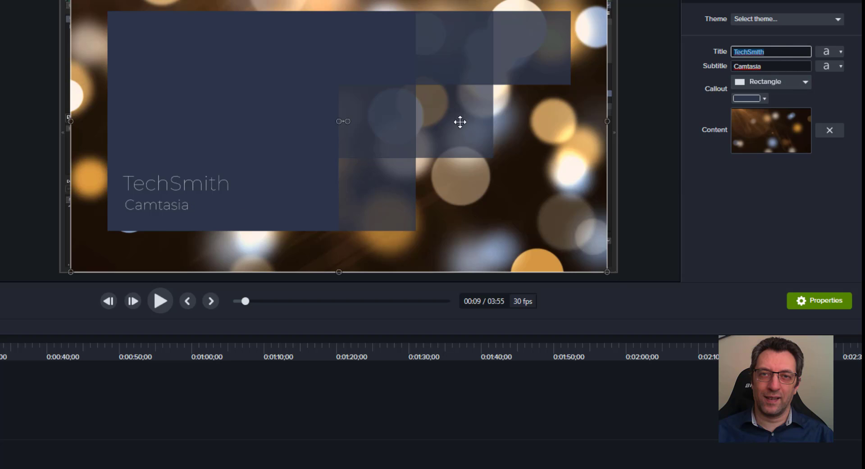
type("Asmathoume")
key("Tab")
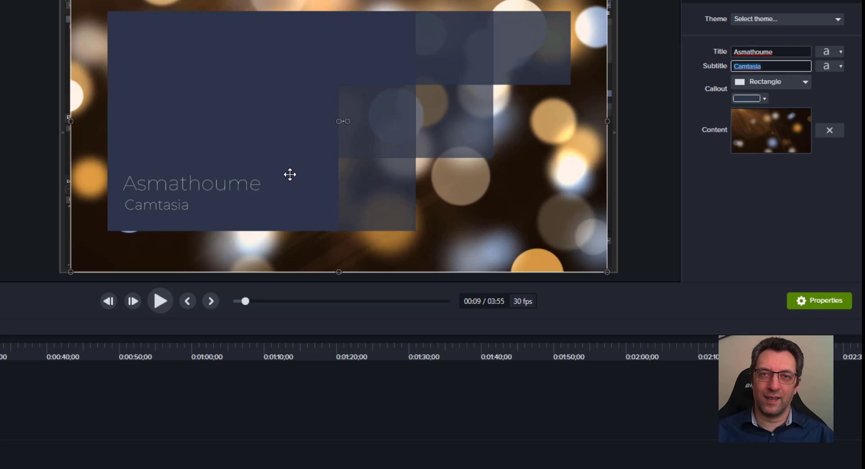
type("M")
left_click(785, 53)
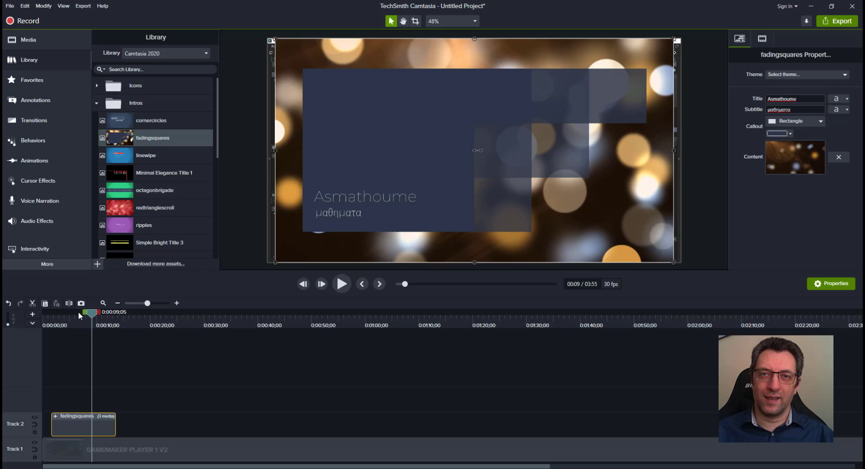
Play the fadingsquares intro from its start on the timeline, pause it, and return the playhead to 0:00:03;24
left_click_drag(92, 313, 47, 316)
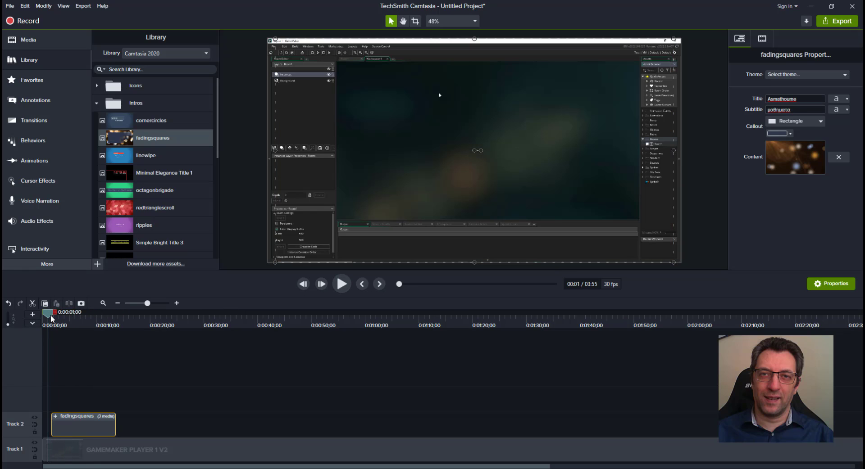
left_click(52, 319)
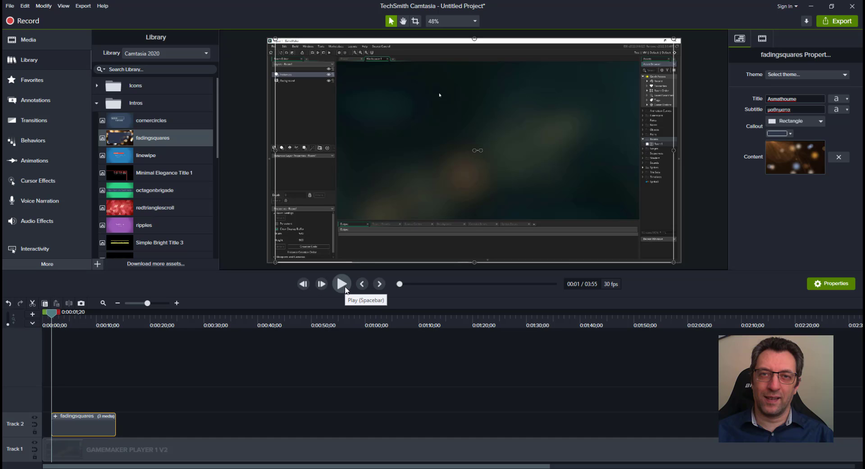
left_click(345, 288)
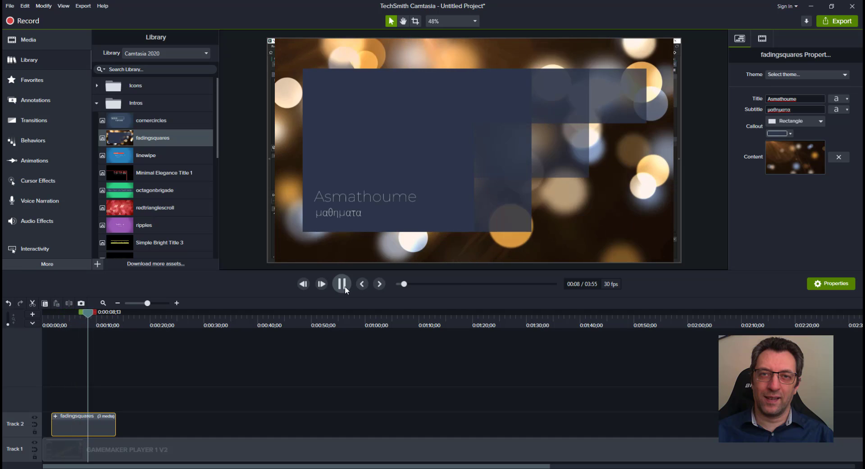
left_click(344, 286)
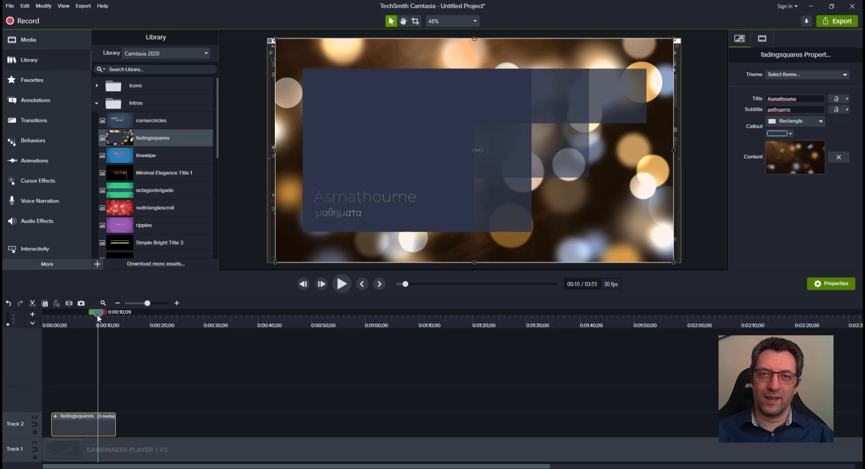
left_click_drag(98, 313, 63, 312)
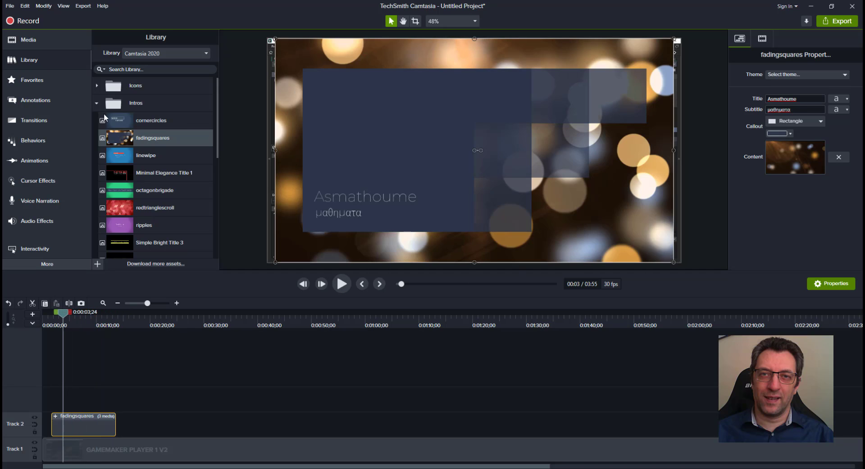
Switch from the Intros folder to Lower Thirds and preview the basicthird-01 asset, closing the preview when done
left_click(97, 103)
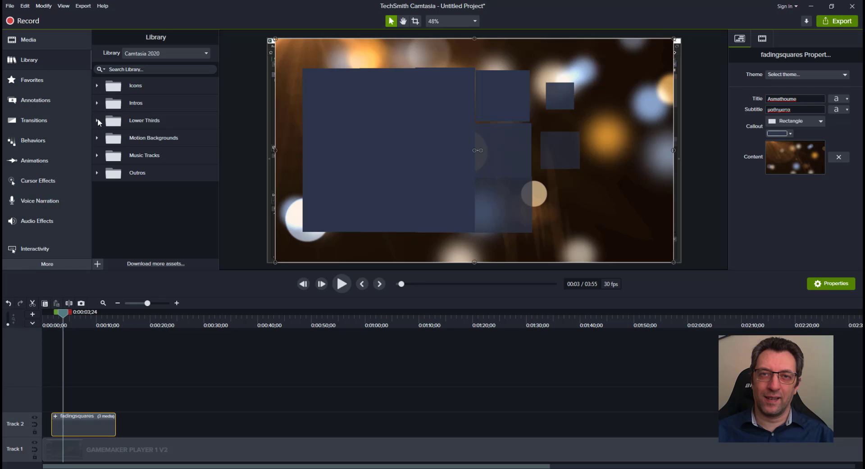
left_click(97, 120)
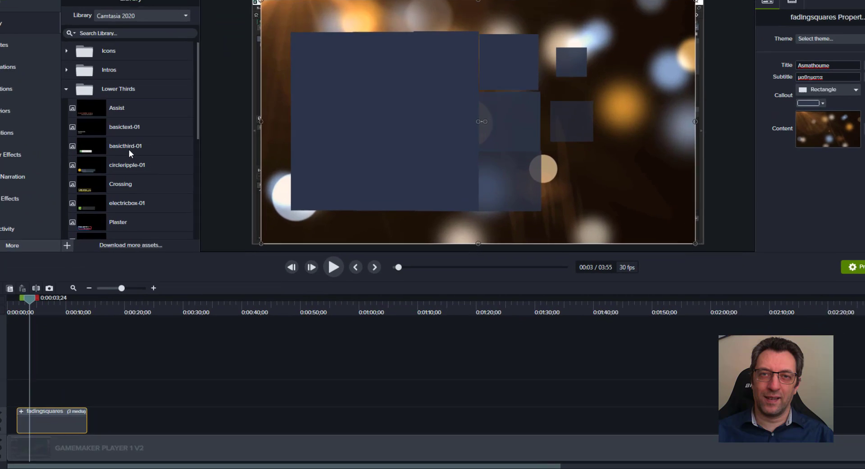
left_click(155, 173)
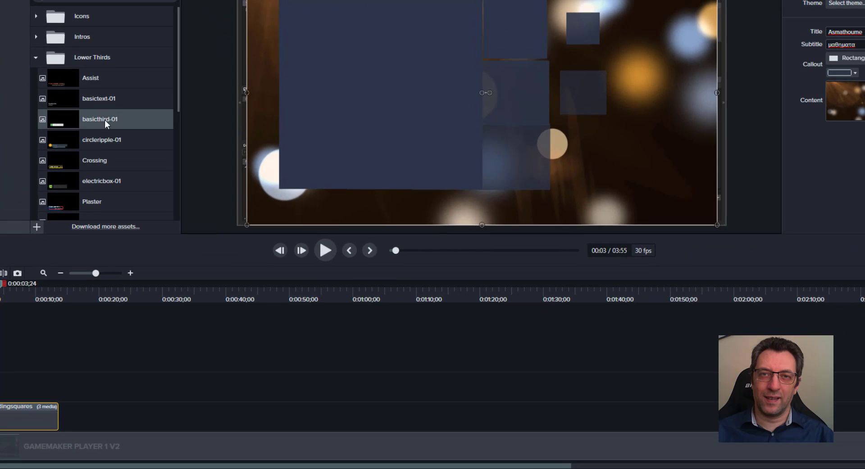
right_click(105, 120)
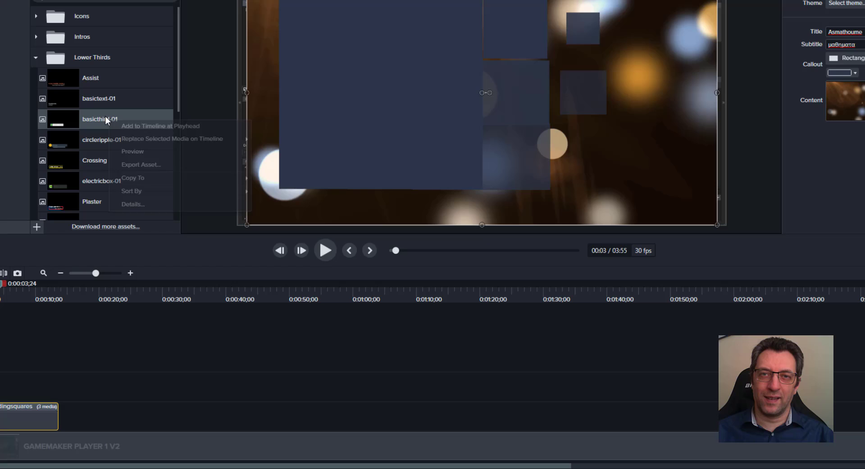
left_click(138, 149)
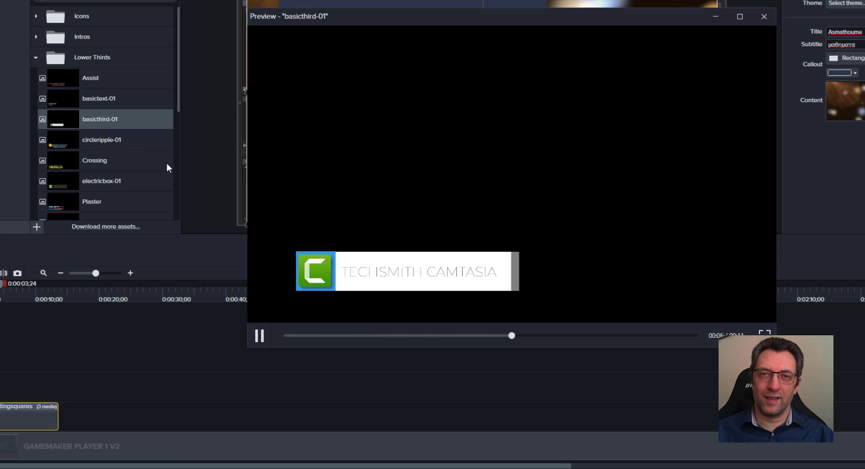
left_click(762, 17)
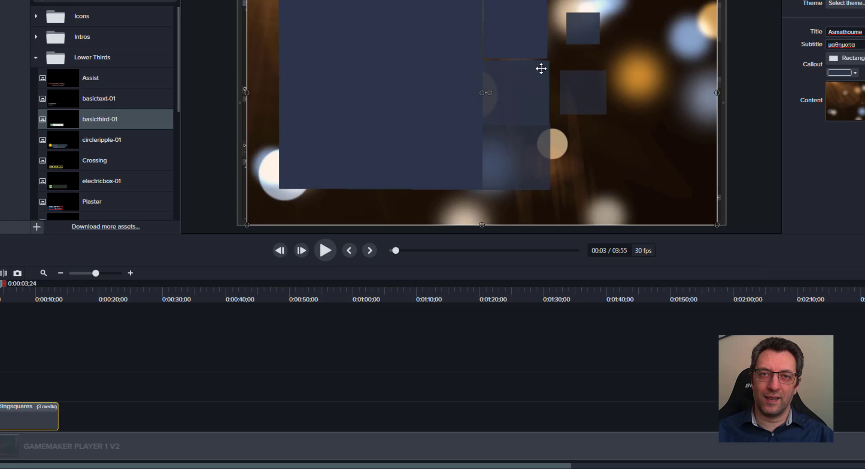
Preview the Crossing lower third, close the preview, and collapse the Lower Thirds folder
right_click(86, 170)
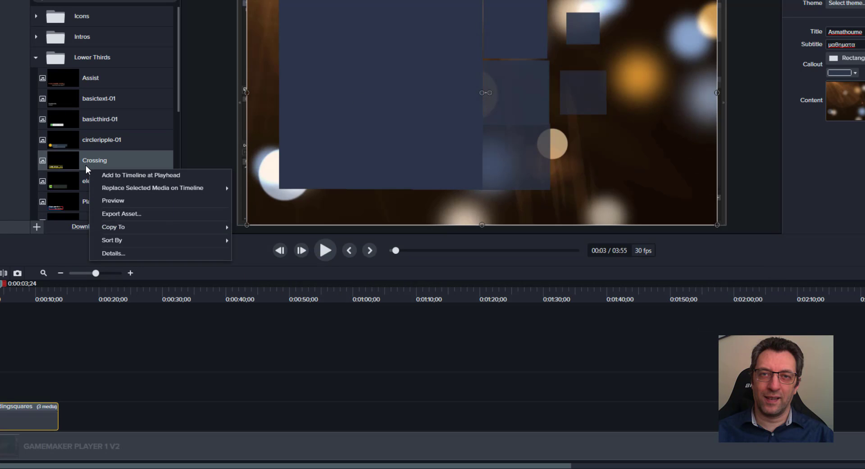
left_click(110, 202)
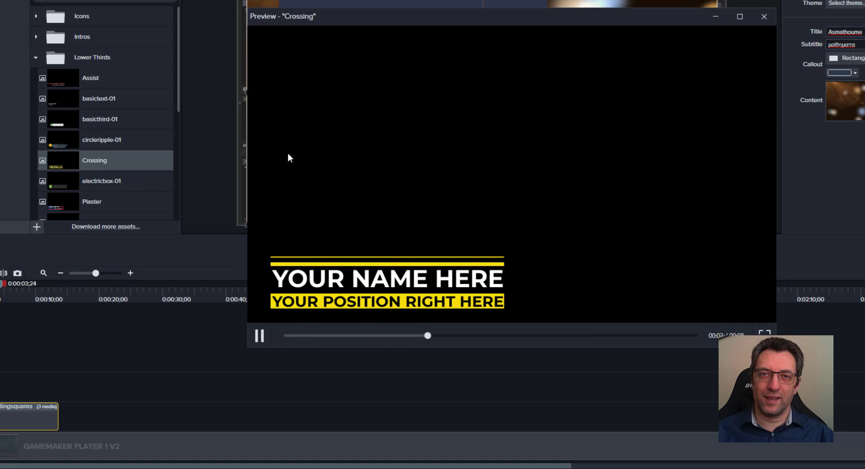
left_click(764, 16)
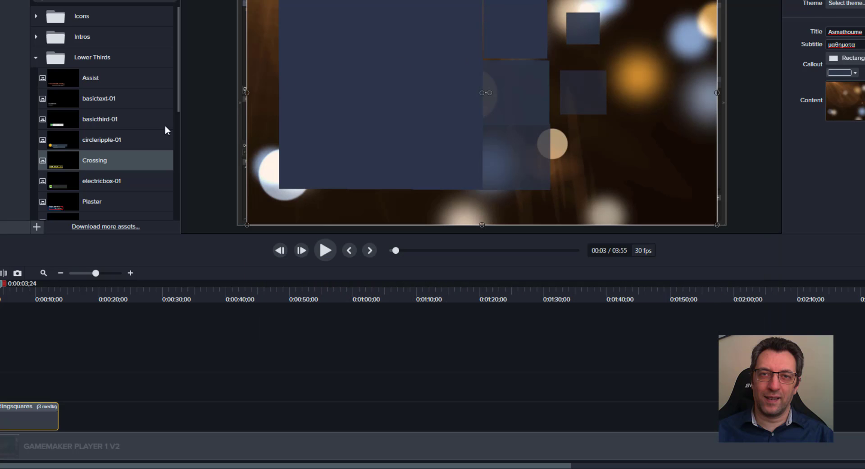
left_click(38, 57)
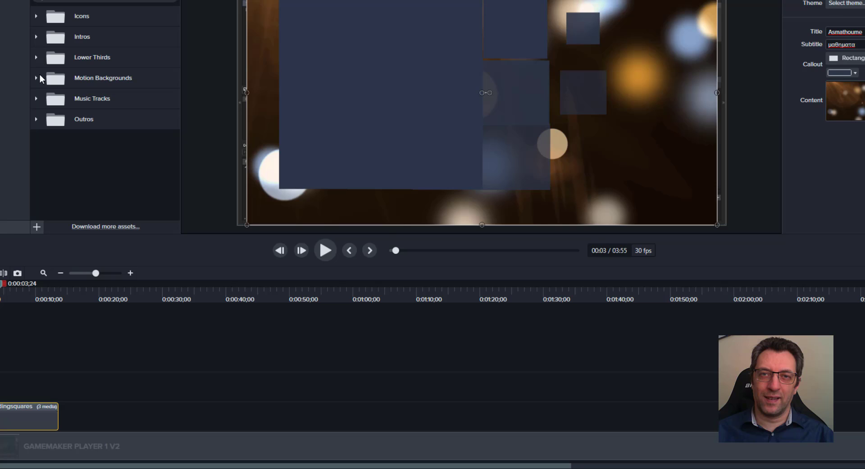
Preview the flyingapps clip from the Motion Backgrounds folder, close the preview, and collapse the folder again
left_click(35, 79)
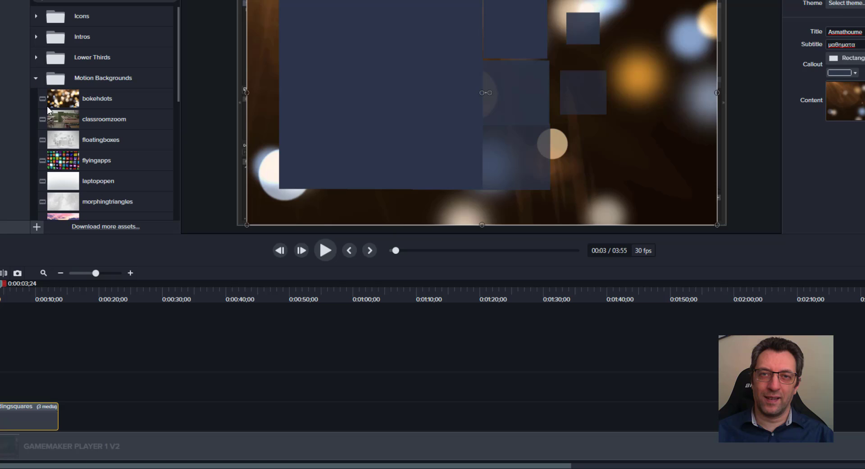
right_click(65, 161)
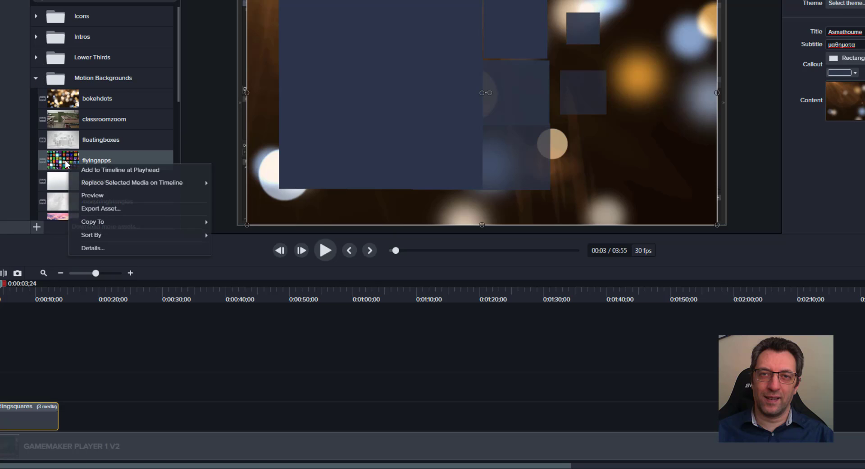
left_click(93, 190)
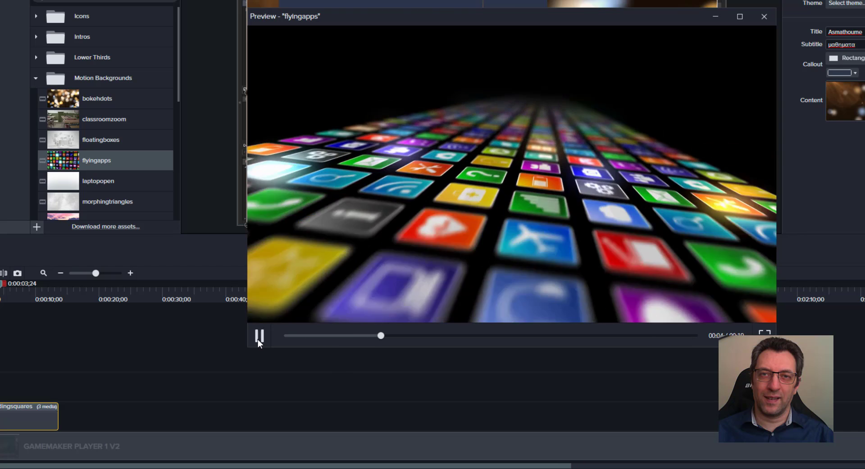
left_click(258, 339)
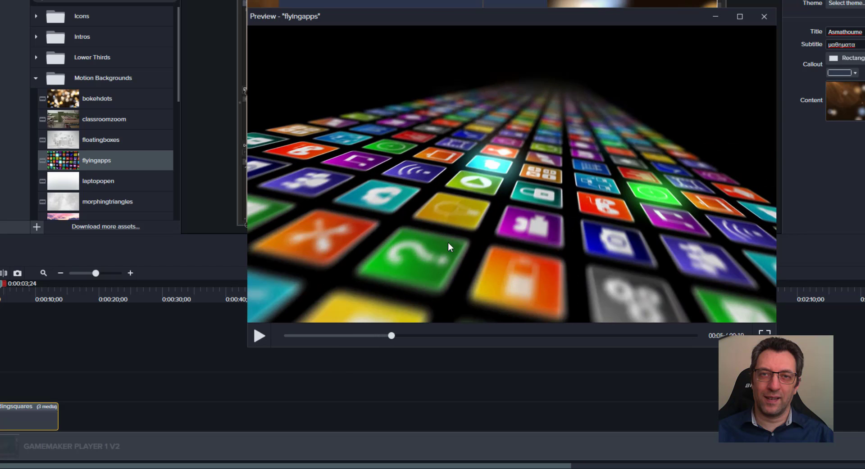
left_click(766, 17)
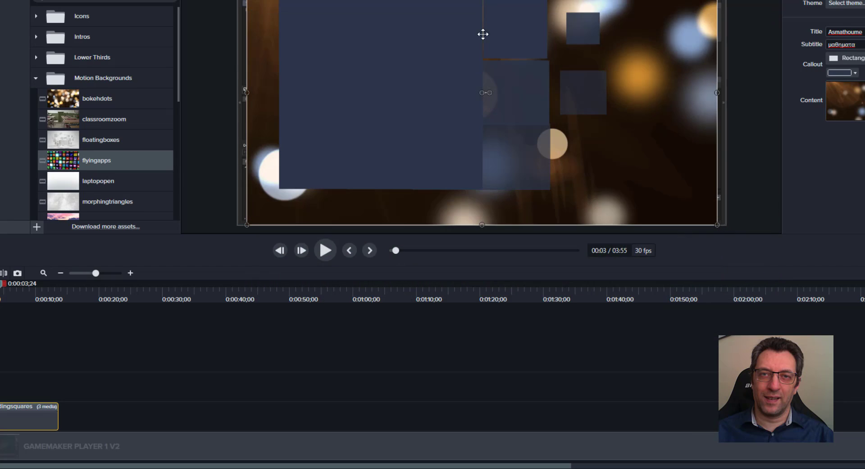
left_click(37, 79)
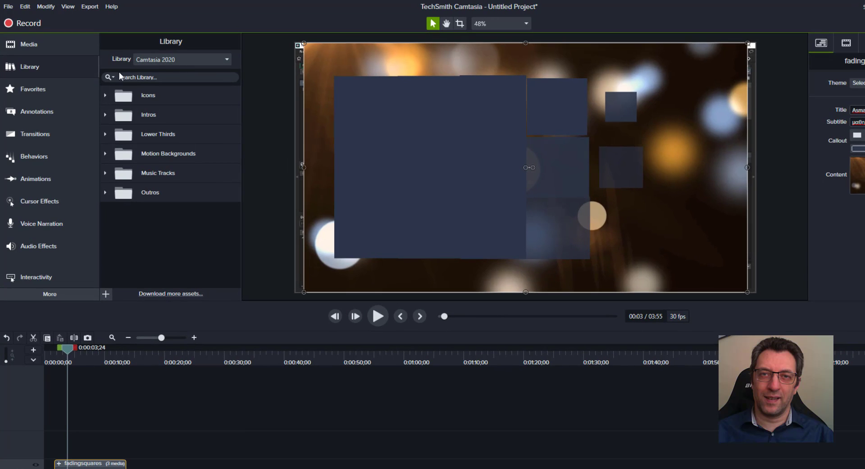
Add the plain ABC text callout on a new track above the end of the fadingsquares clip and set its font size to 55
left_click(15, 110)
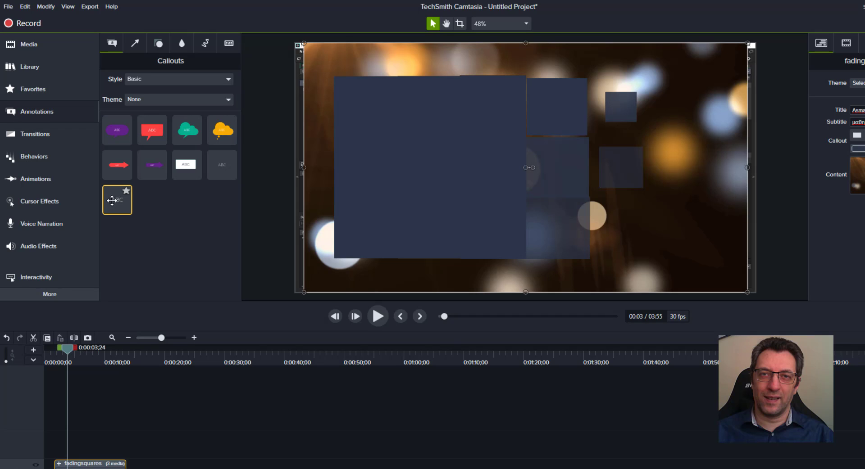
left_click_drag(112, 200, 79, 430)
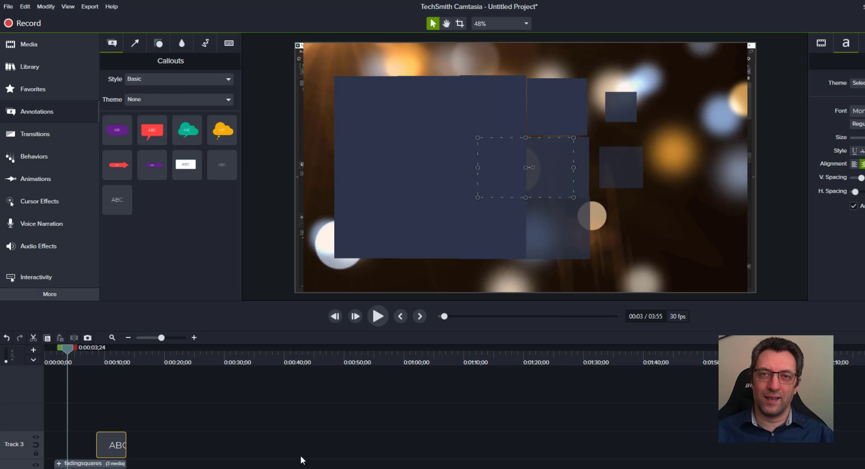
left_click_drag(68, 351, 108, 354)
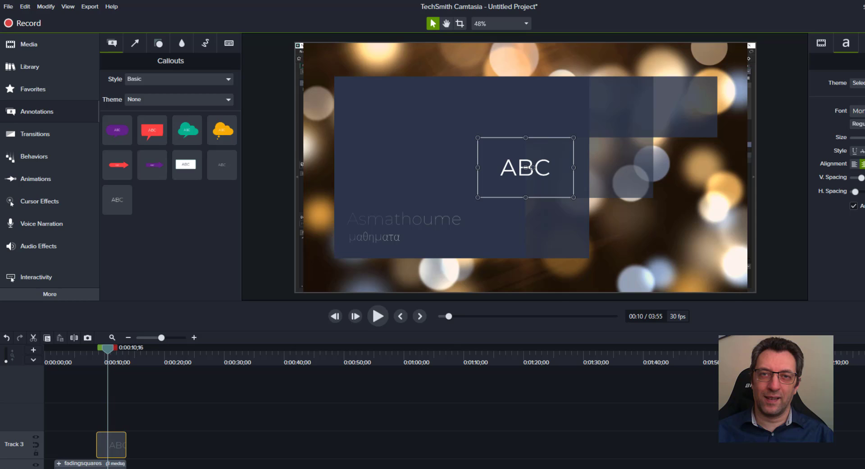
left_click_drag(796, 126, 778, 124)
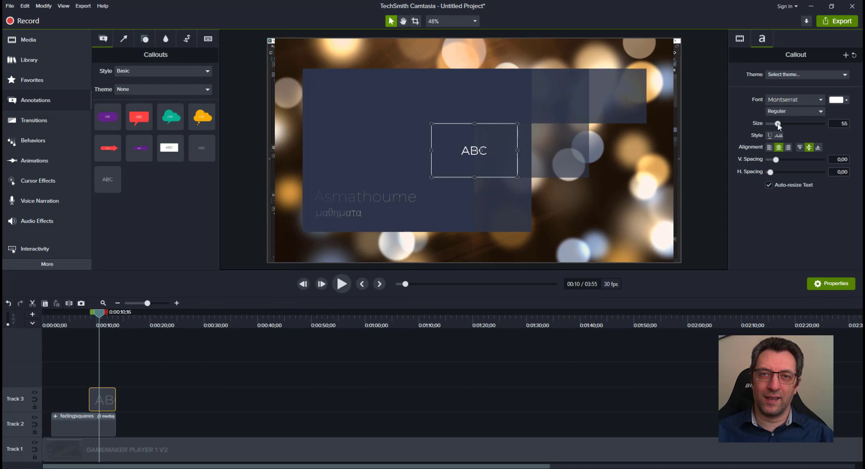
Replace the callout's text with "Καλέστε μας.." and check it in the video at 0:00:11;18
double_click(481, 150)
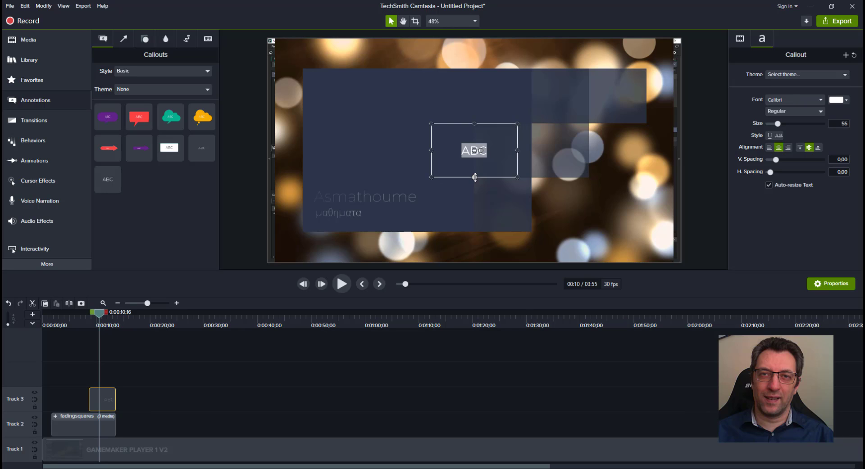
type("Καλέστε μας..")
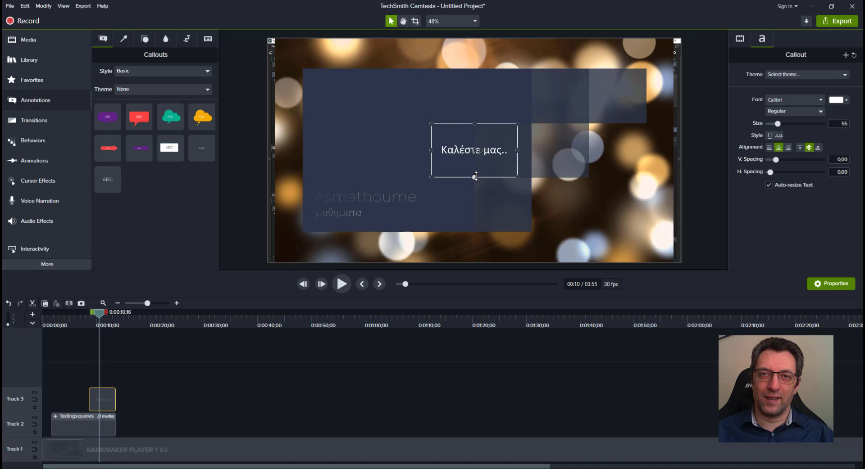
mouse_move(95, 314)
left_mouse_down()
mouse_move(113, 326)
mouse_move(105, 323)
left_mouse_up()
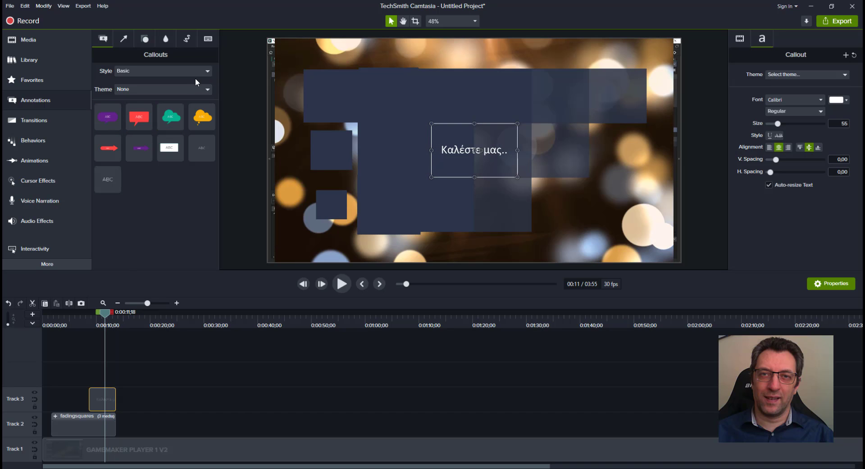
Delete the "Καλέστε μας.." callout from Track 3 and view the list of available callout styles
right_click(99, 399)
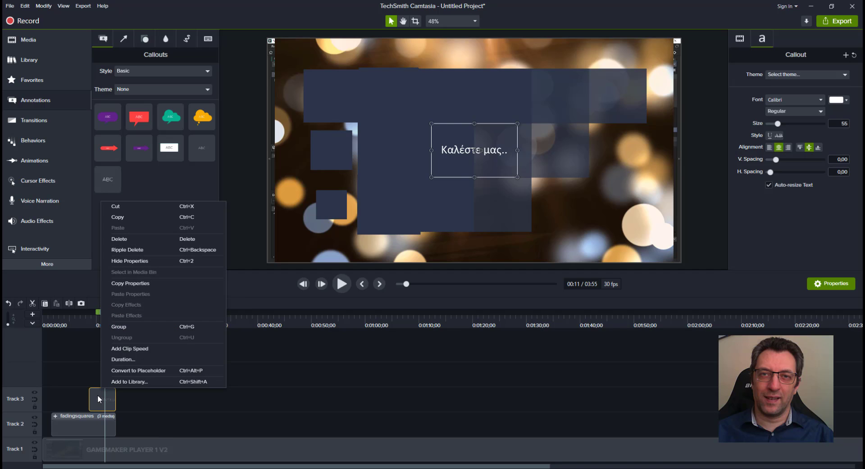
left_click(149, 241)
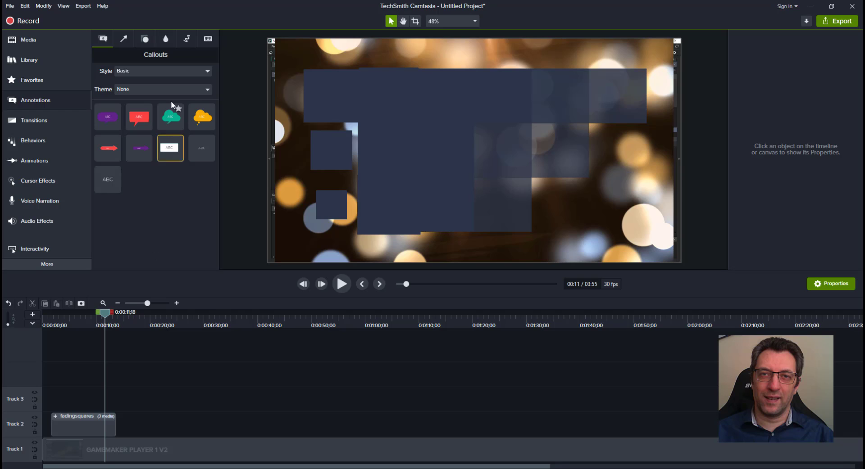
left_click(176, 71)
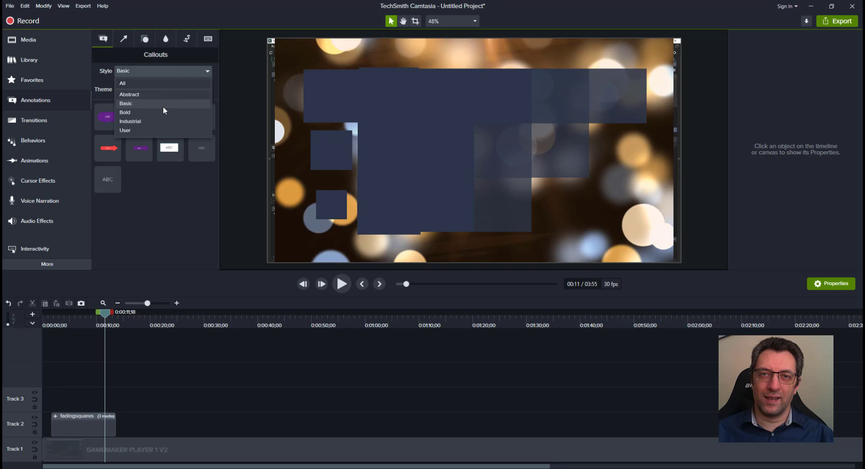
left_click(152, 192)
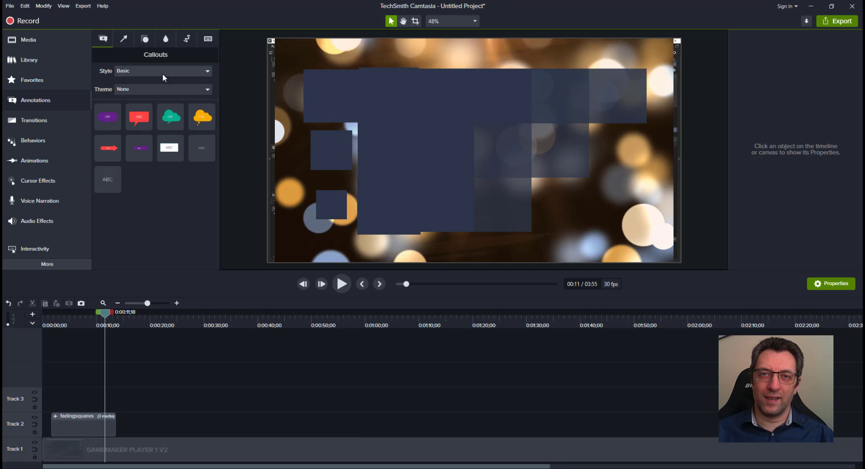
Look through the Arrows & Lines, Shapes, and Blur & Highlight annotation categories
left_click(123, 41)
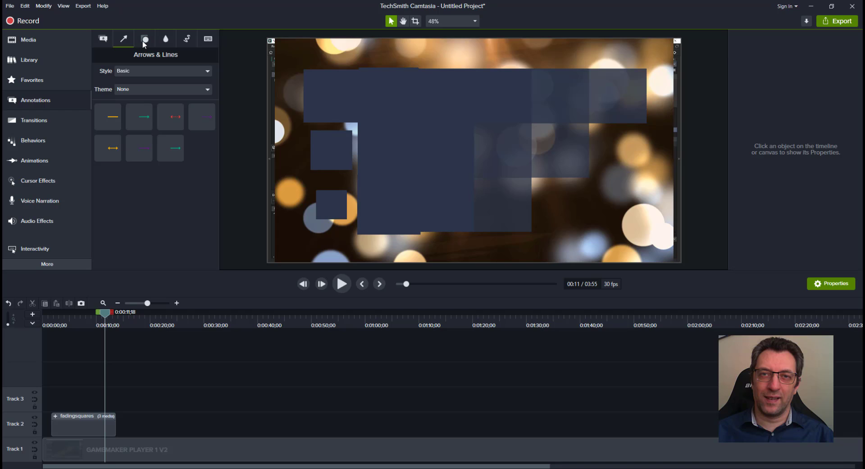
left_click(144, 41)
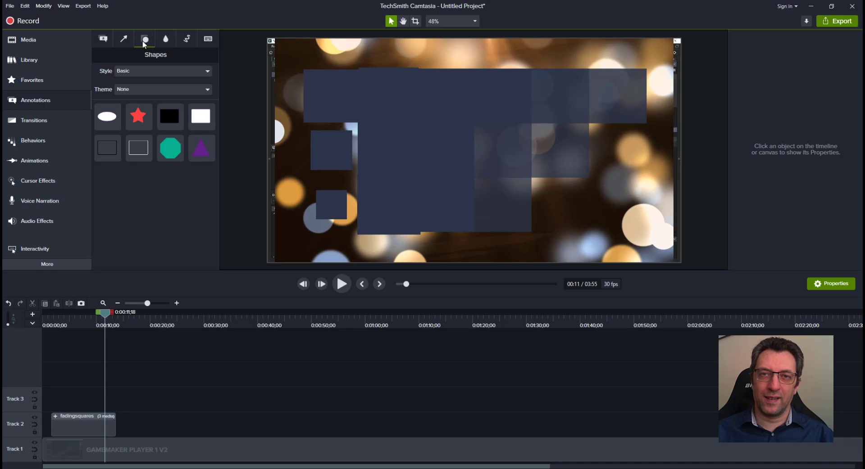
left_click(168, 40)
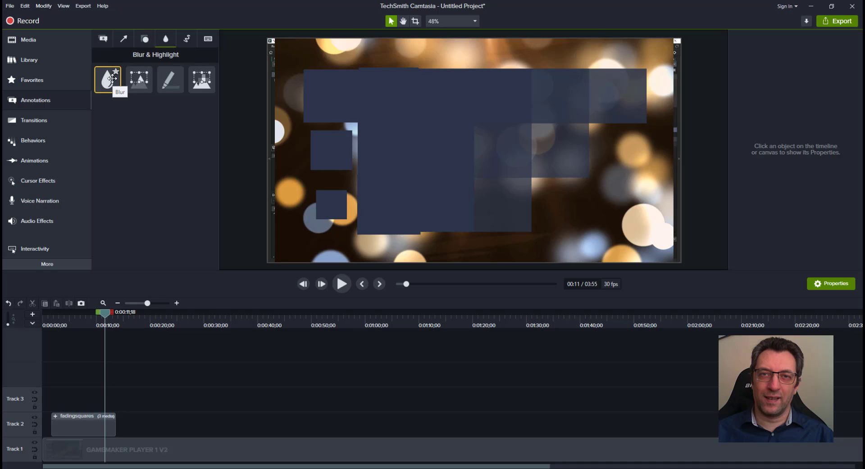
Try a Blur annotation over the Room Editor area of the recording at 0:00:14;01, and remove it from the timeline
left_click_drag(109, 81, 320, 156)
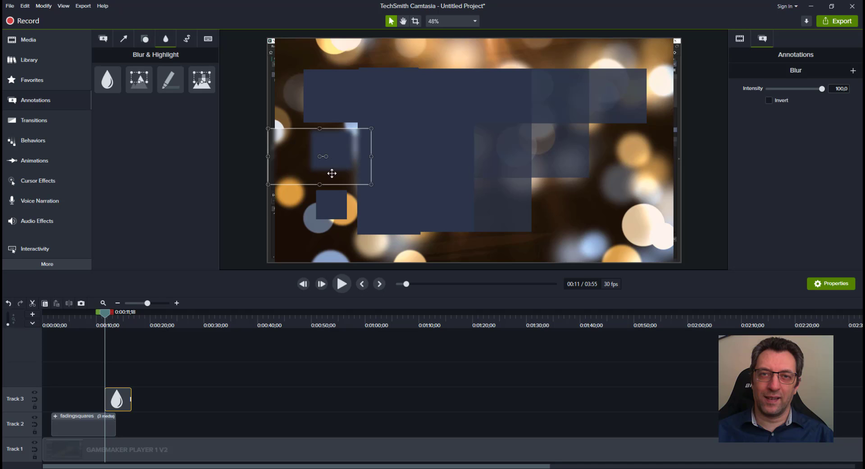
mouse_move(107, 316)
left_mouse_down()
mouse_move(125, 320)
mouse_move(118, 319)
left_mouse_up()
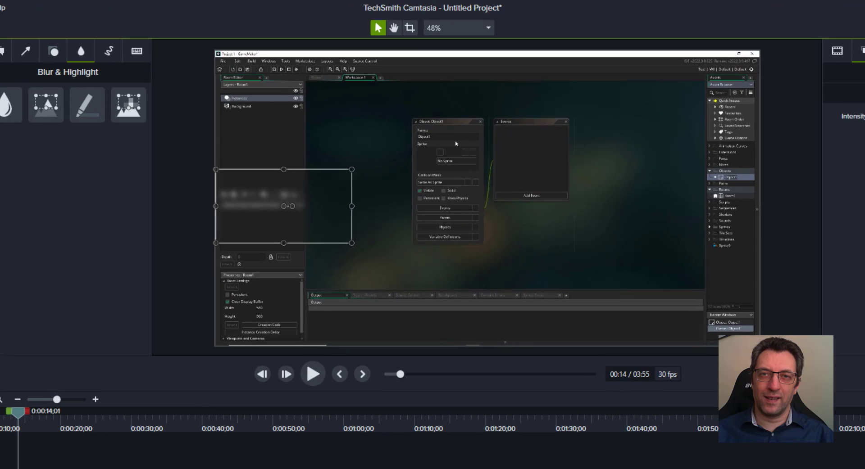
left_click_drag(864, 116, 864, 116)
right_click(28, 468)
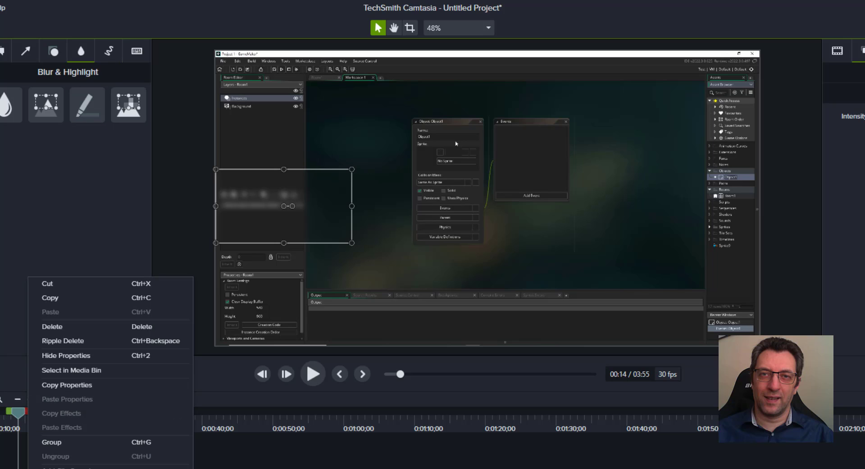
left_click(77, 328)
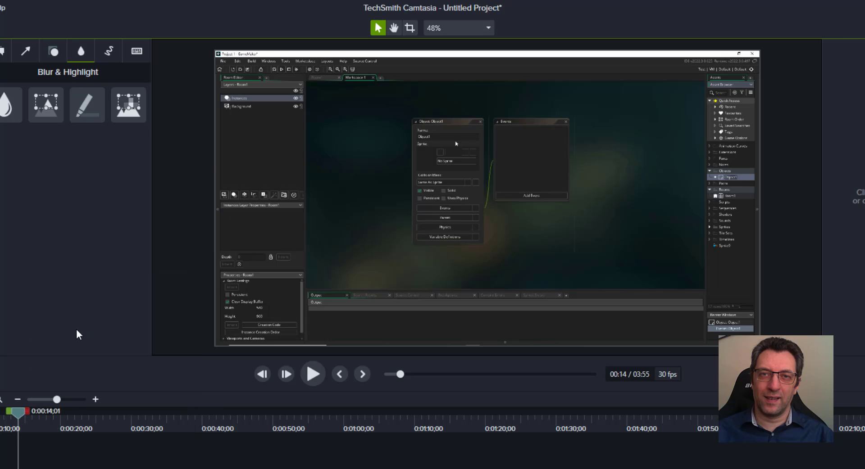
Add the Sketch Motion arrow on Track 3, flatten it, and position it pointing at the recording's Assets panel
left_click(110, 52)
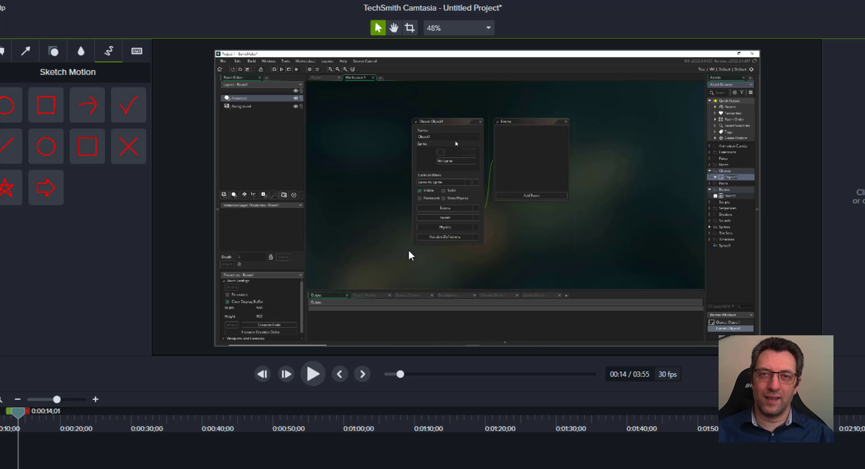
left_click_drag(87, 109, 16, 467)
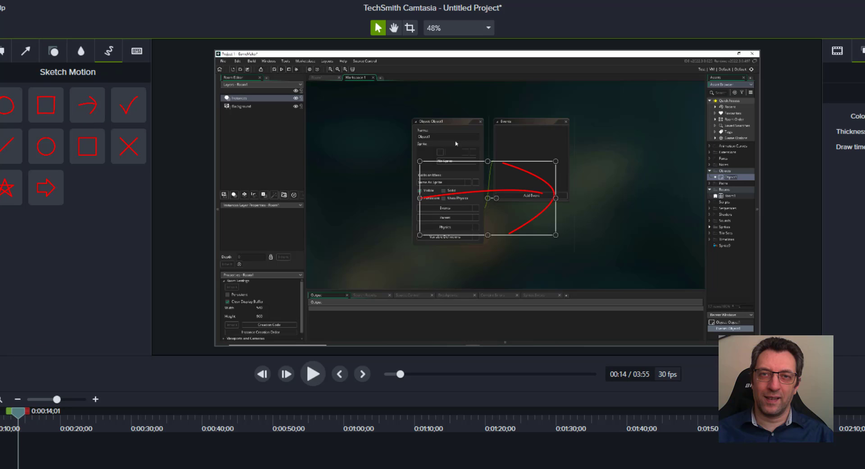
left_click_drag(555, 161, 546, 195)
left_click_drag(518, 225, 664, 227)
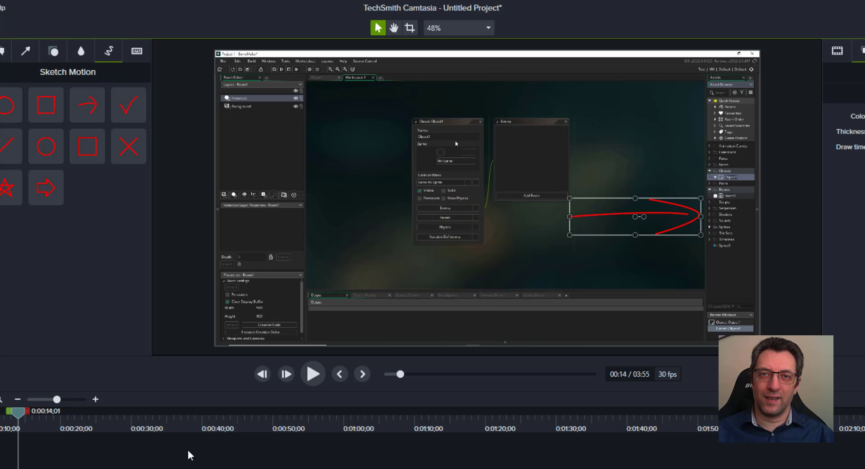
Scrub the playhead past the sketched arrow and back to 0:00:16;09, and delete the arrow from Track 3
mouse_move(18, 422)
left_mouse_down()
mouse_move(32, 422)
mouse_move(1, 420)
mouse_move(44, 426)
left_mouse_up()
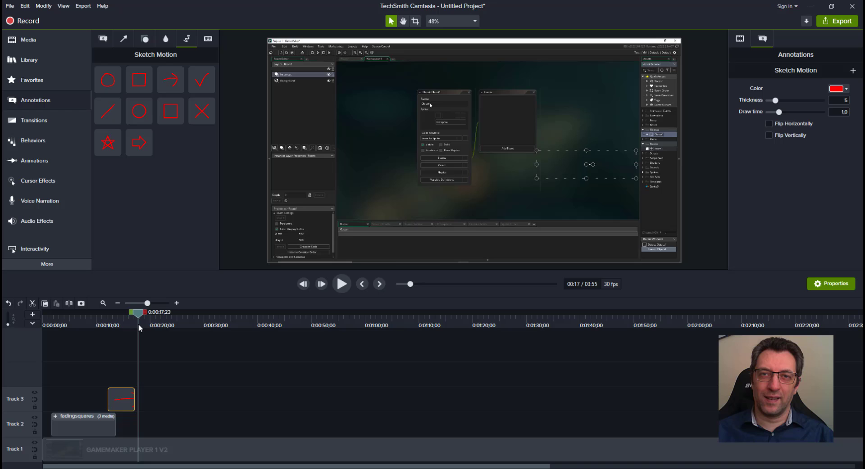
left_click_drag(139, 324, 130, 326)
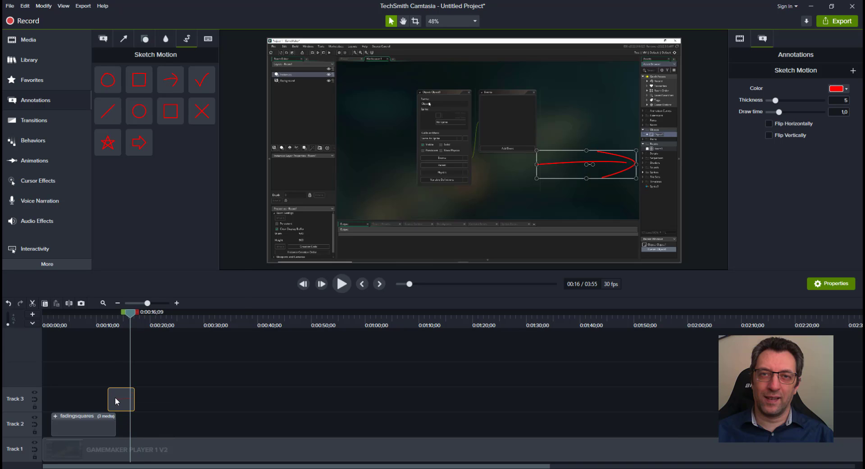
right_click(114, 397)
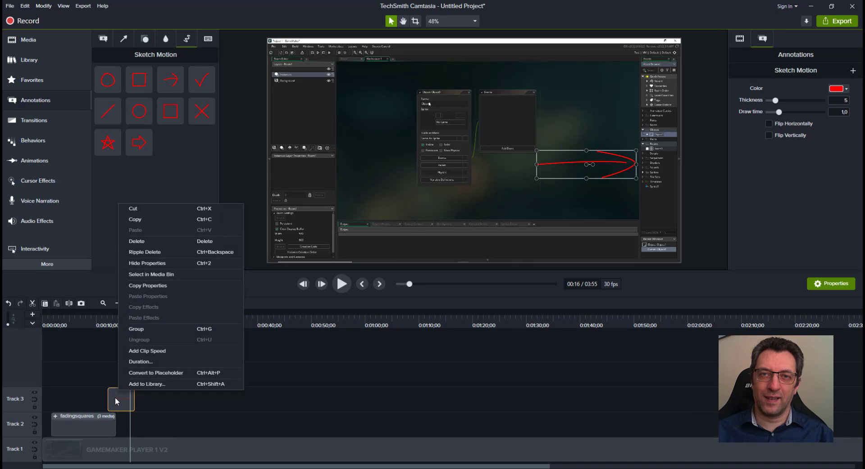
left_click(134, 243)
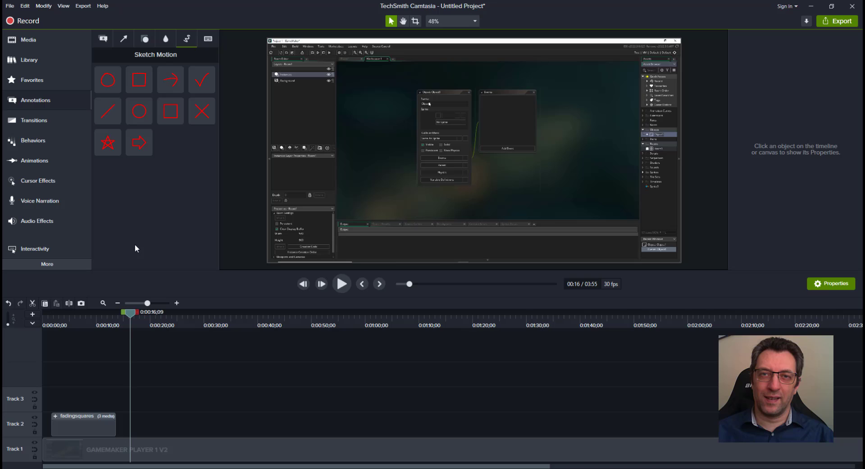
Add the first Ctrl+A keystroke callout to Track 3 and move it down near the recording's Output panel
left_click(207, 40)
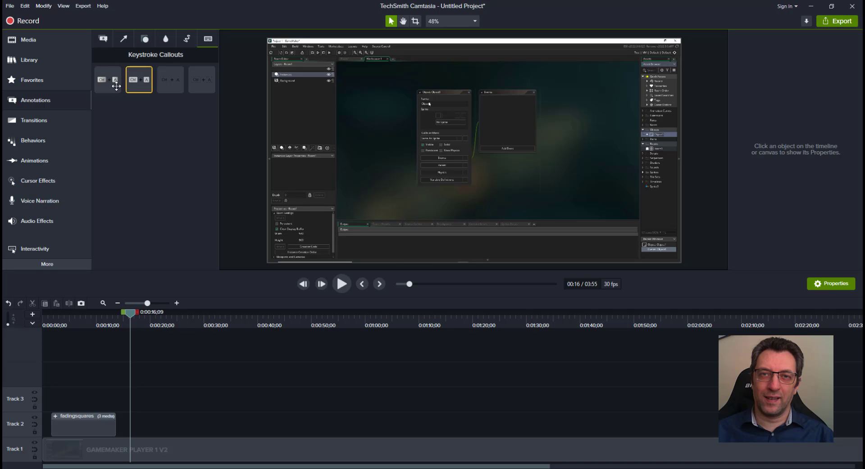
left_click_drag(110, 86, 112, 399)
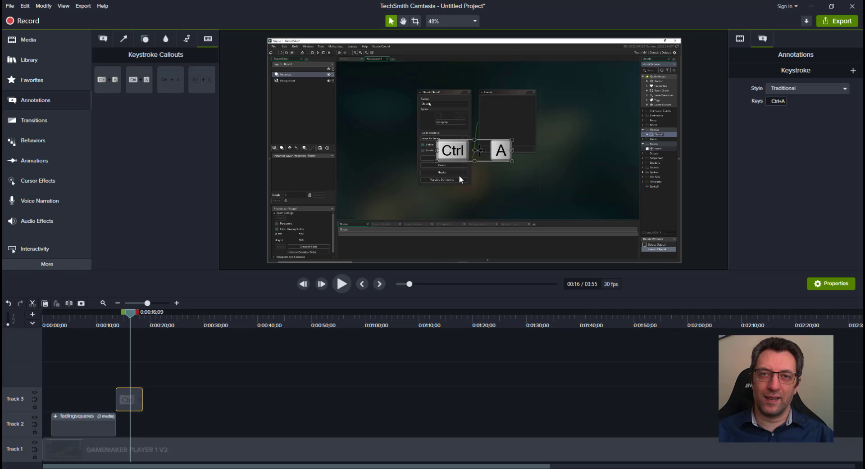
left_click_drag(455, 150, 449, 211)
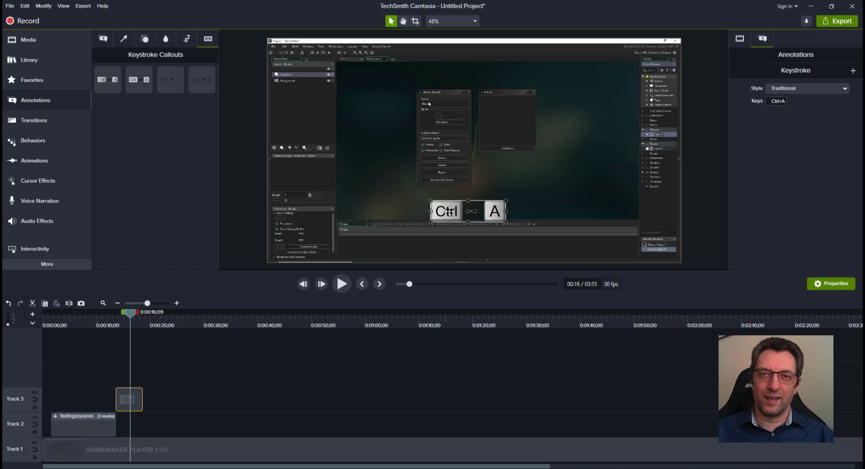
Try the Gray and Clear styles on the keystroke callout, and set it back to Traditional
left_click(781, 105)
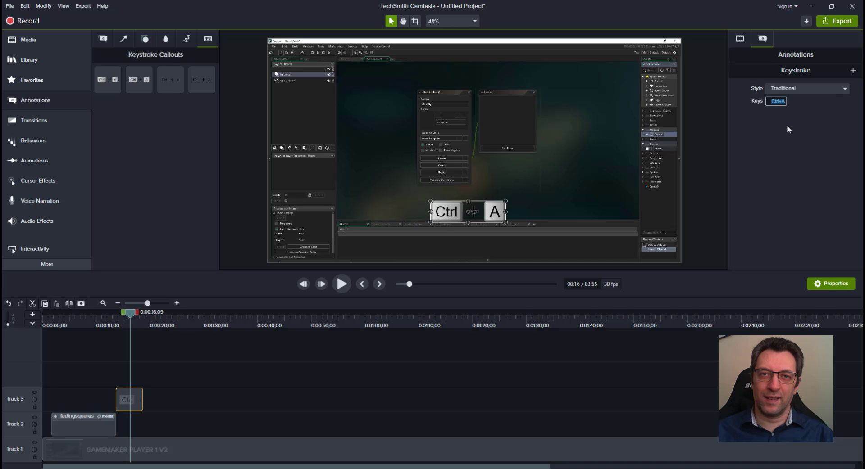
left_click(838, 88)
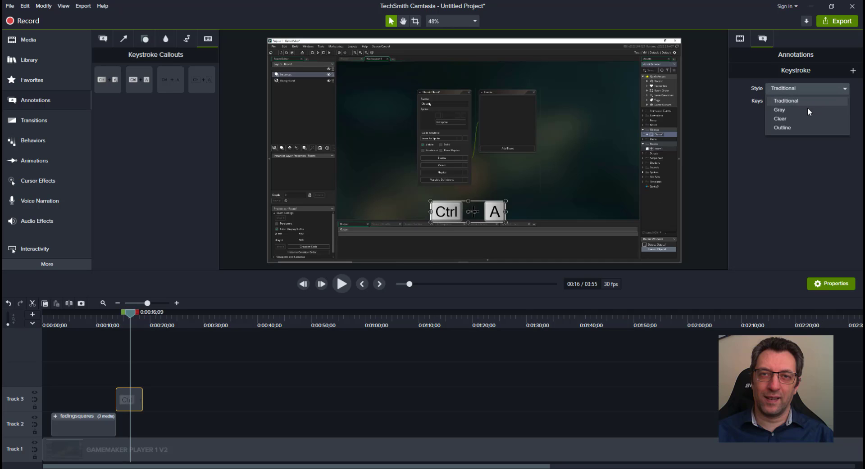
left_click(804, 110)
left_click(835, 91)
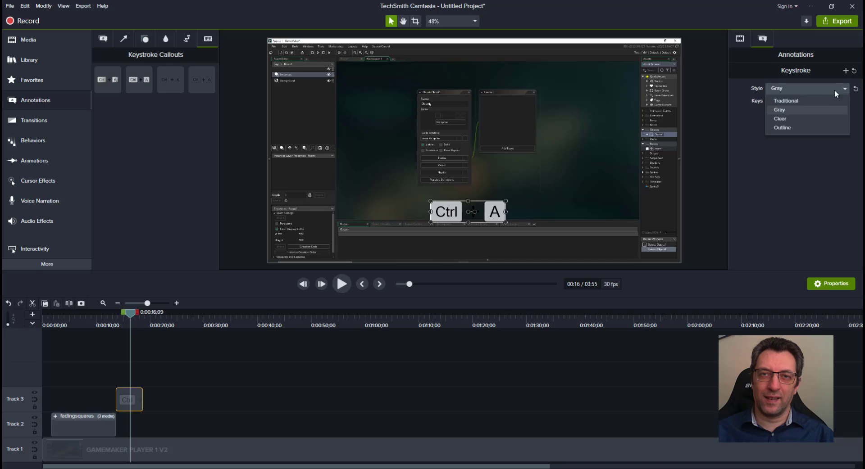
left_click(805, 119)
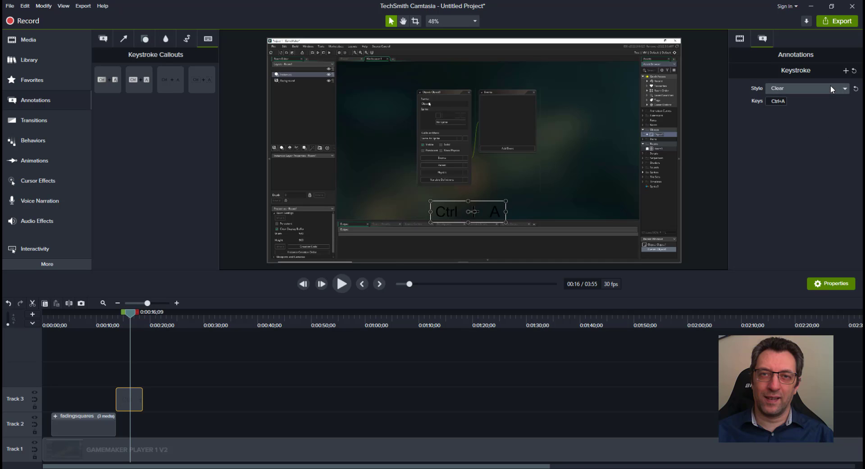
left_click(828, 87)
left_click(802, 101)
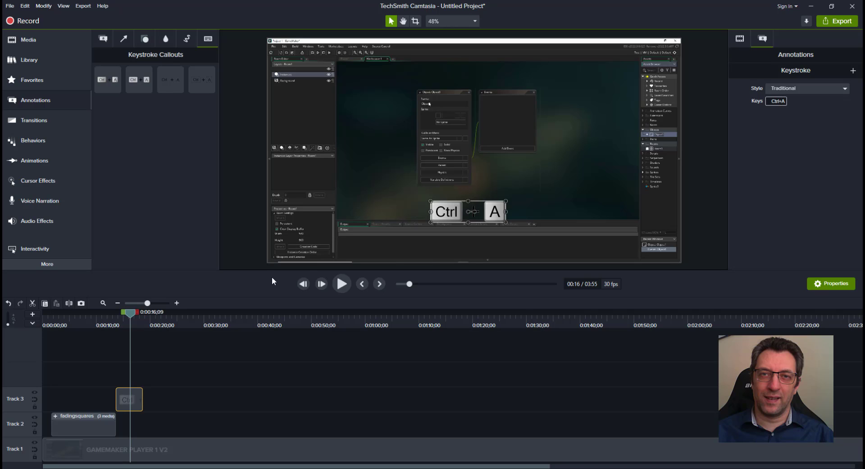
Try a single key and its Ctrl and Shift combinations in the keystroke callout, and delete the callout from Track 3
key("dead_acute")
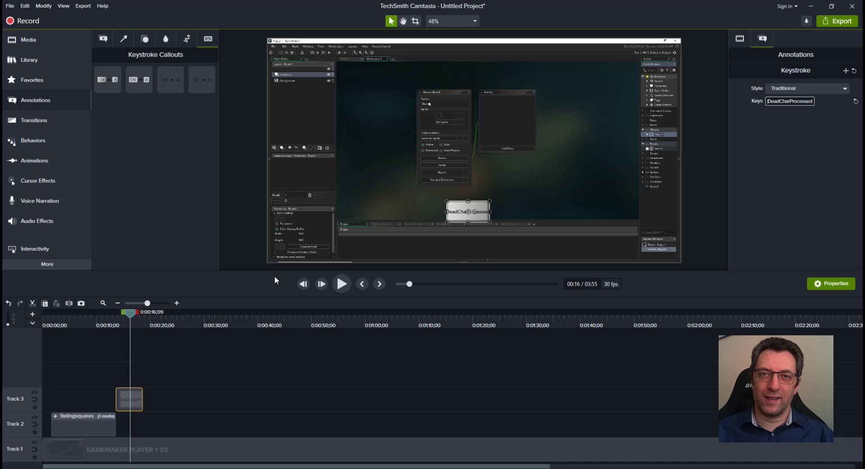
key("ctrl+dead_acute")
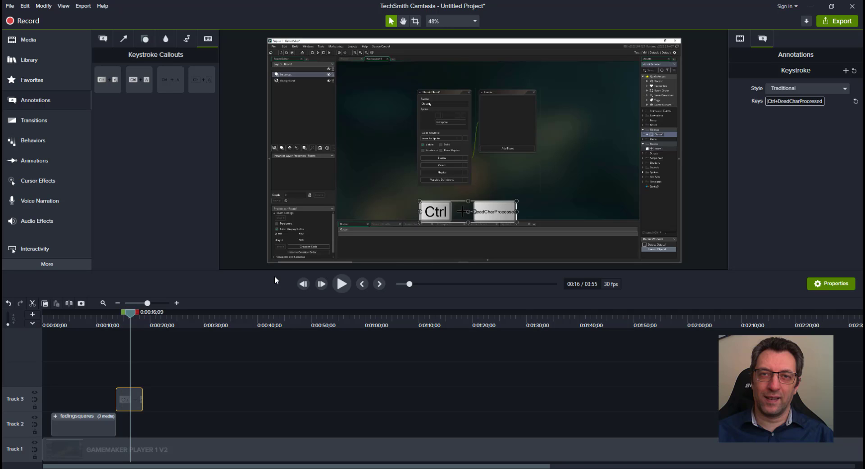
key("shift+dead_acute")
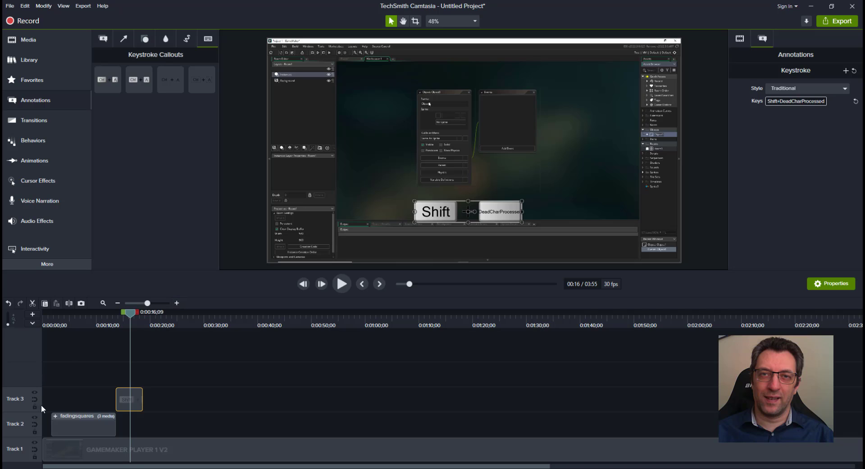
right_click(128, 399)
left_click(153, 244)
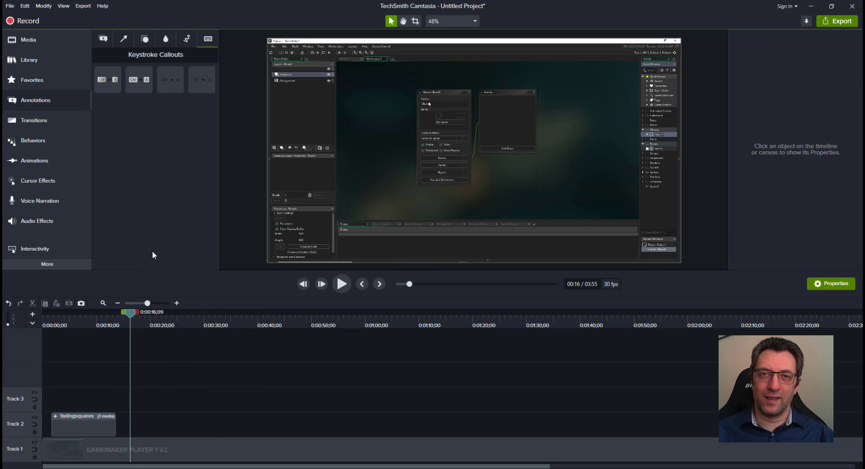
Apply a transition to the start of the GAMEMAKER PLAYER 1 V2 clip and return the playhead to 0:00:00;00
left_click(139, 80)
left_click(50, 118)
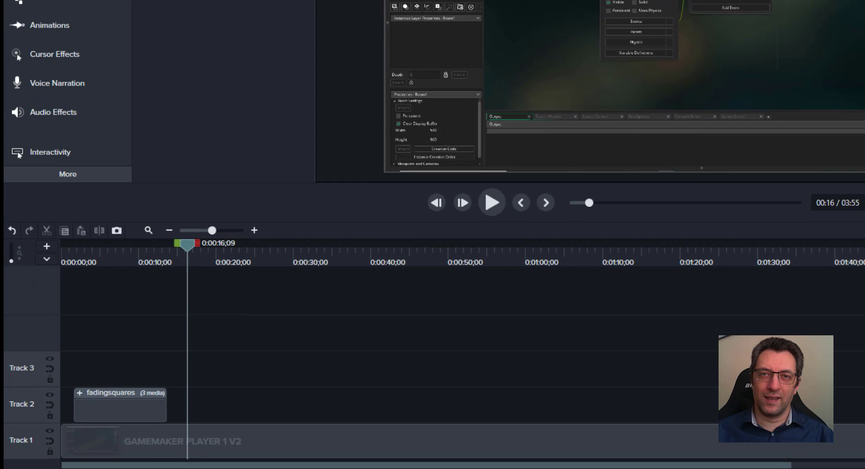
left_click_drag(173, 1, 67, 440)
left_click_drag(188, 244, 55, 248)
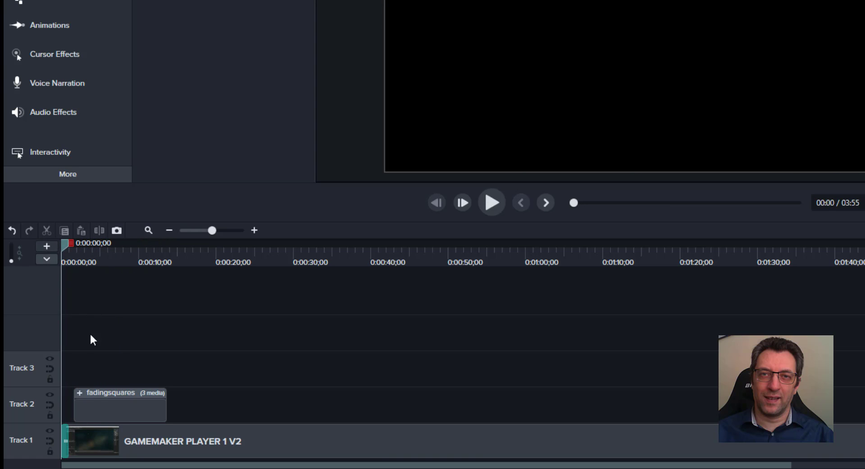
Lengthen the Track 1 opening transition up to the start of the fadingsquares clip and check it at 0:00:01;15
left_click(121, 400)
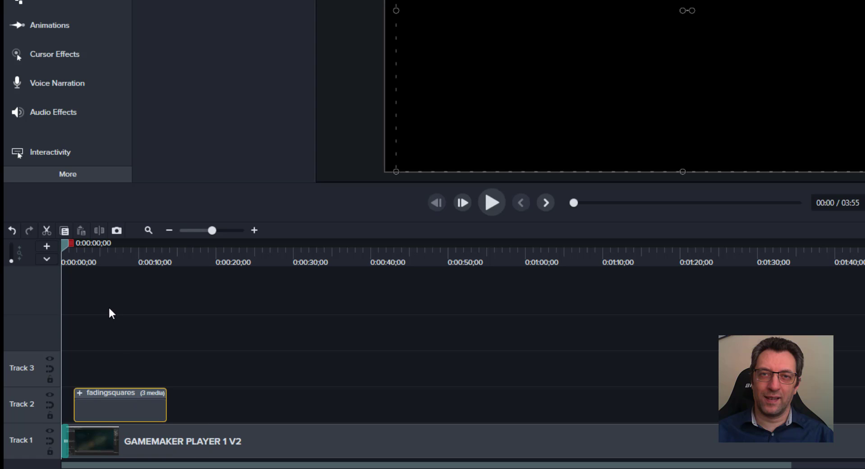
left_click_drag(68, 441, 74, 440)
mouse_move(66, 242)
left_mouse_down()
mouse_move(87, 242)
mouse_move(67, 241)
mouse_move(77, 245)
left_mouse_up()
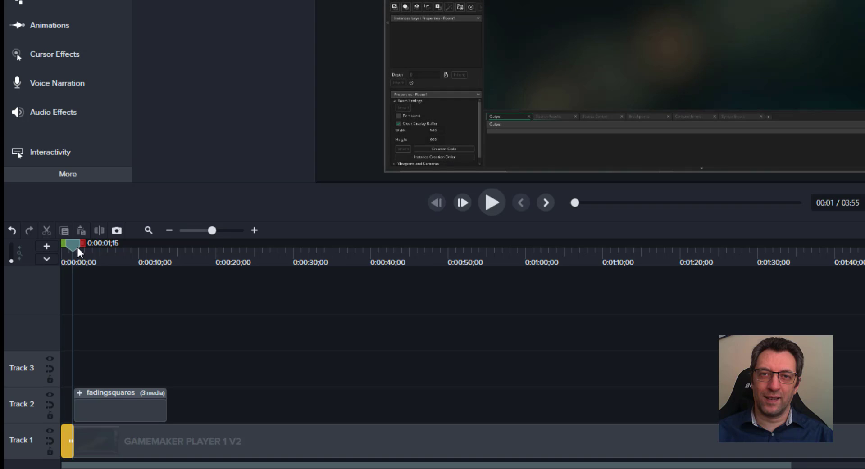
Move the fadingsquares clip along Track 2 to start at about 0:00:20 and scrub the opening transition to 0:00:03;00
left_click(123, 398)
left_click_drag(129, 404, 268, 405)
mouse_move(72, 244)
left_mouse_down()
mouse_move(63, 241)
mouse_move(83, 244)
left_mouse_up()
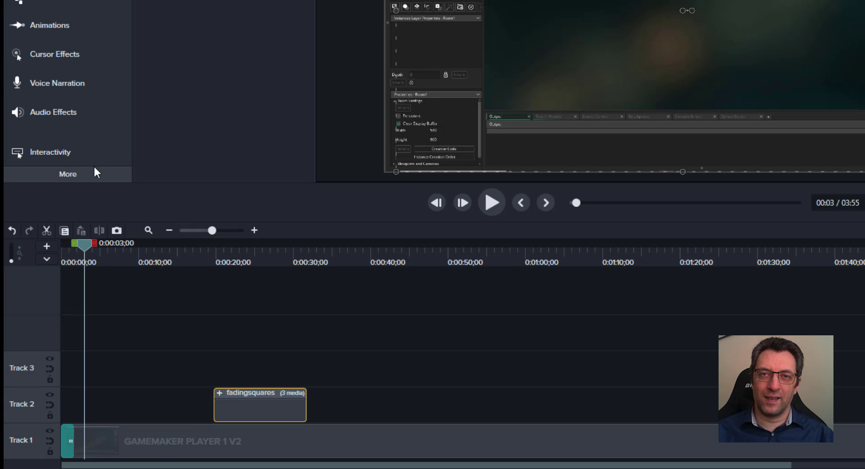
Delete the opening transition from the GAMEMAKER PLAYER 1 V2 clip on Track 1
left_click(69, 435)
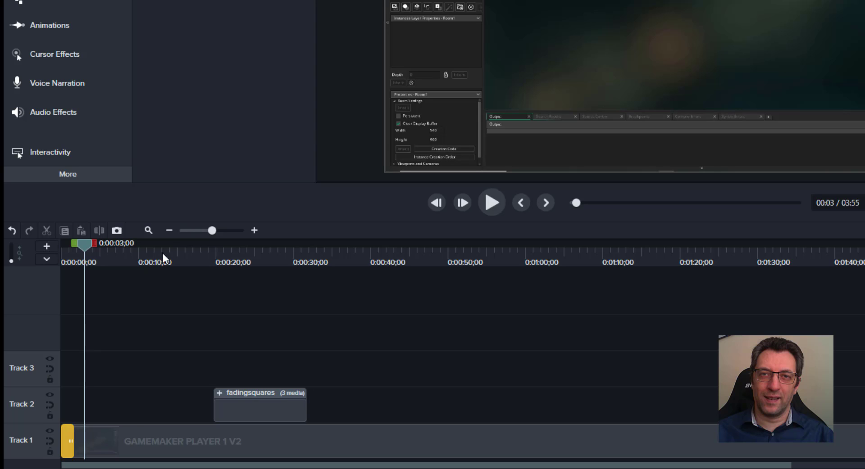
mouse_move(88, 243)
left_mouse_down()
mouse_move(68, 243)
mouse_move(94, 251)
left_mouse_up()
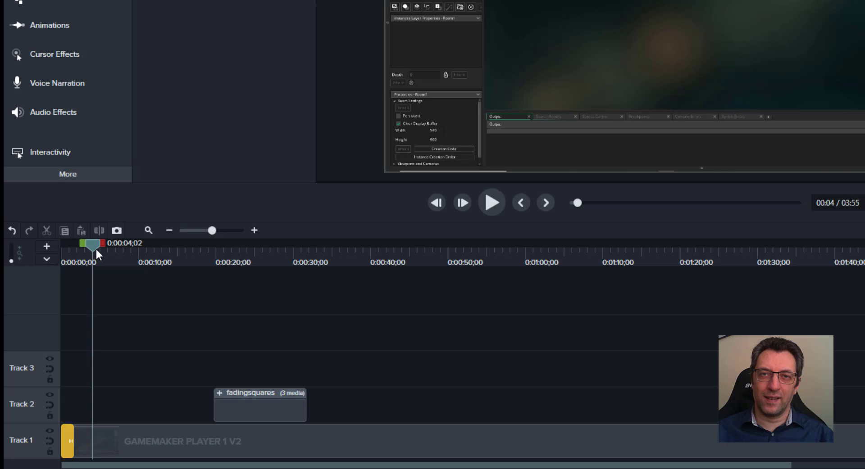
right_click(67, 445)
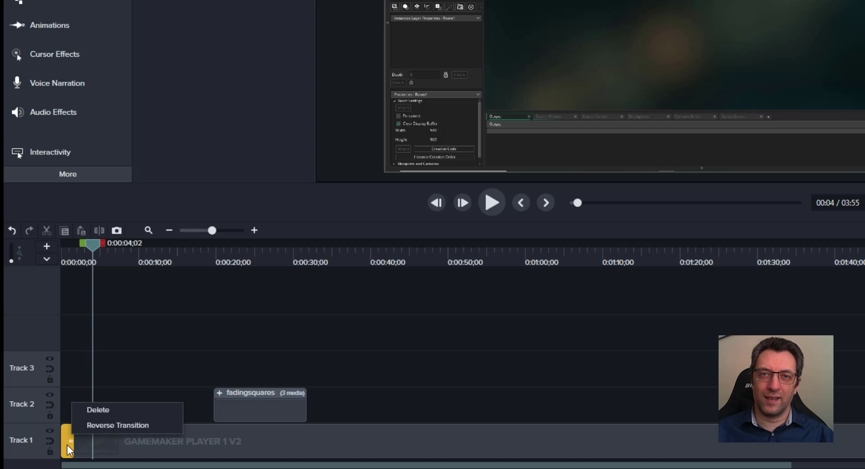
left_click(94, 409)
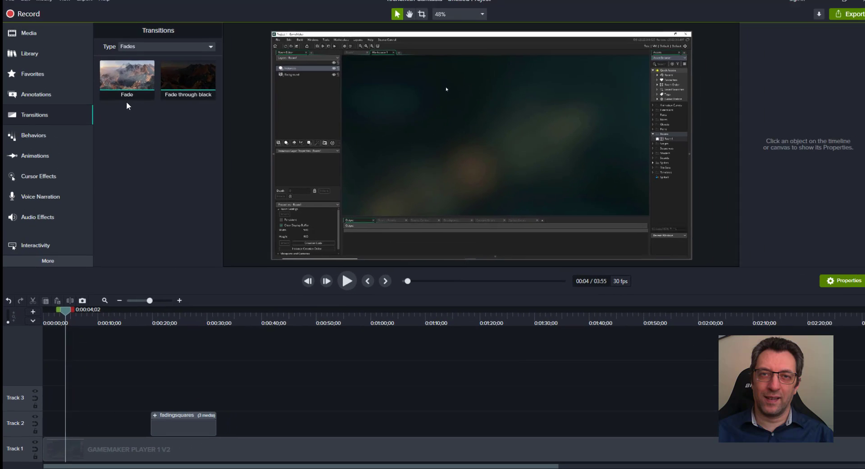
Try the Jump And Fall behavior on the GAMEMAKER PLAYER 1 V2 clip, check its opening at 0:00:00;07, and undo it
left_click(50, 137)
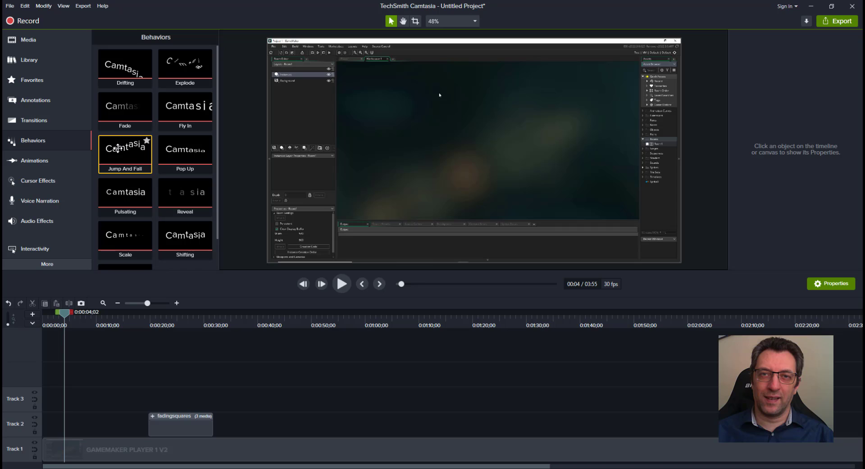
left_click_drag(118, 149, 69, 448)
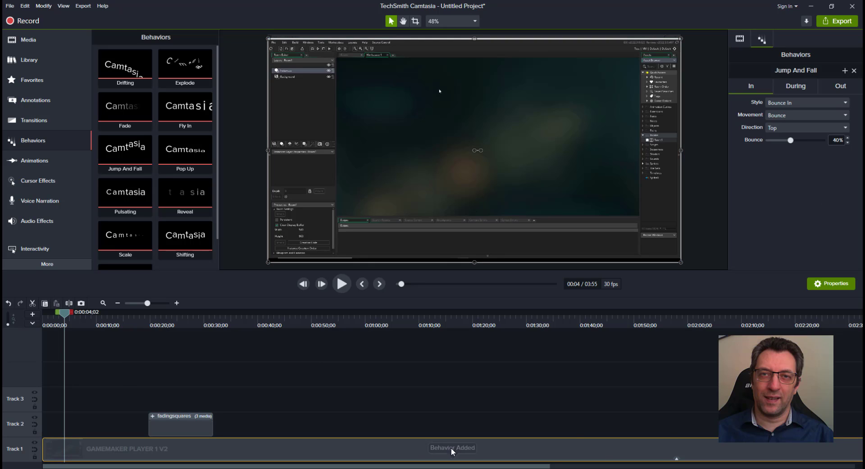
left_click(677, 459)
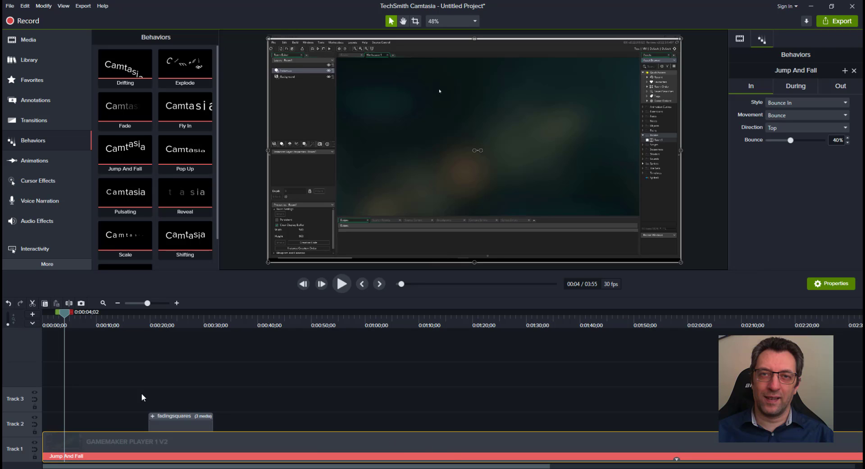
mouse_move(67, 314)
left_mouse_down()
mouse_move(51, 313)
mouse_move(113, 314)
mouse_move(51, 308)
left_mouse_up()
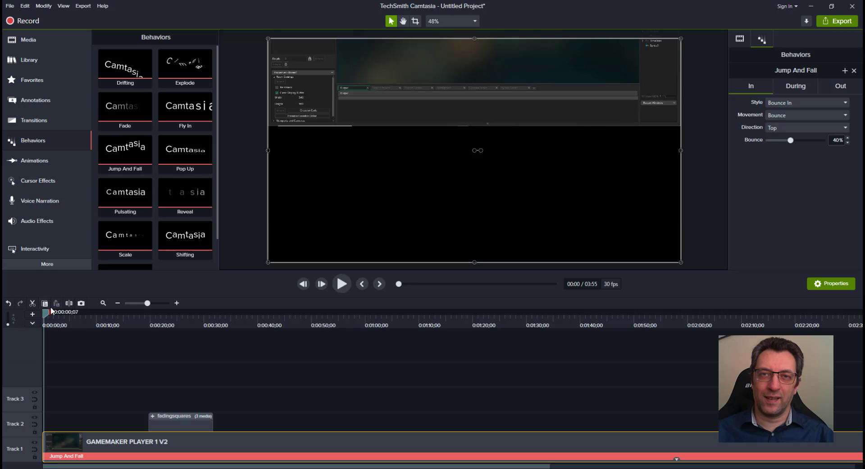
left_click(10, 304)
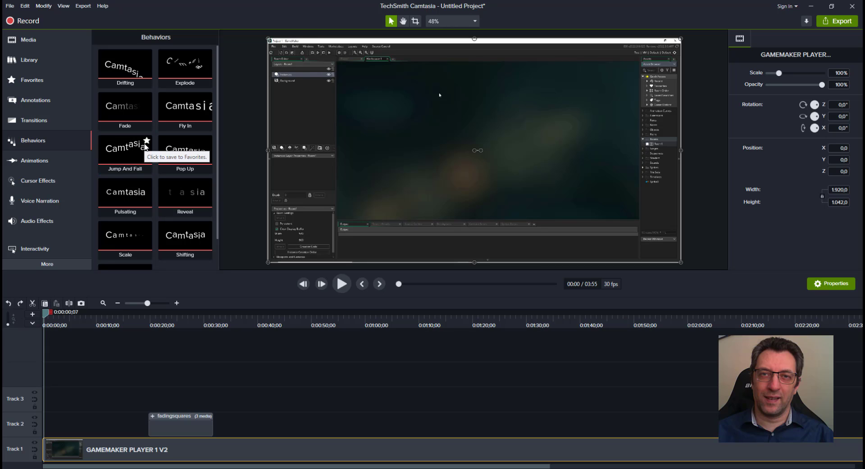
Add Zoom-n-Pan animations to the Track 1 clip: 148% on the recording's left part at 0:00:00;07 and 166% on its right part at 0:00:10;17
left_click(57, 172)
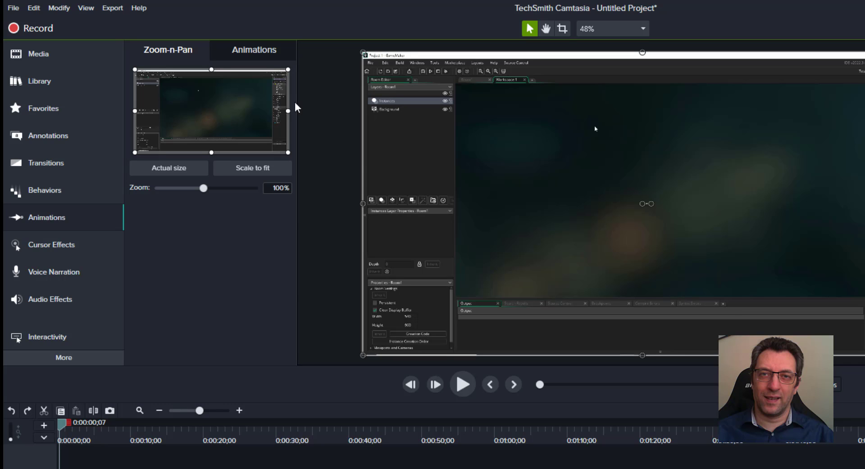
left_click_drag(285, 110, 237, 110)
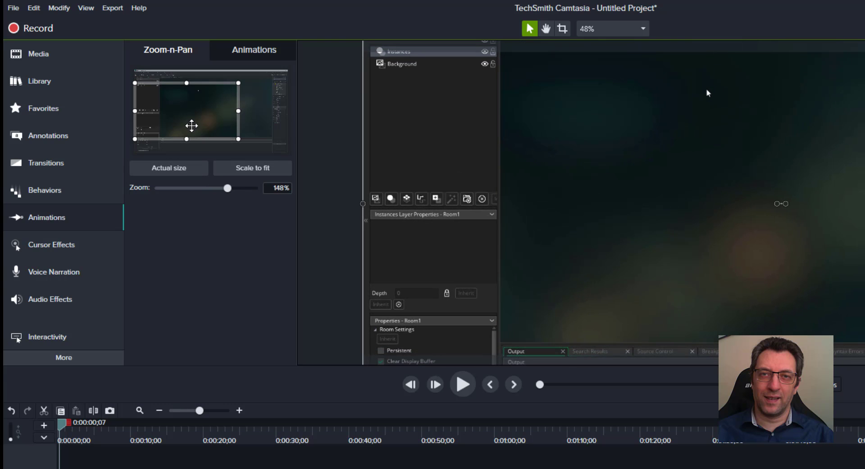
left_click_drag(63, 428, 134, 426)
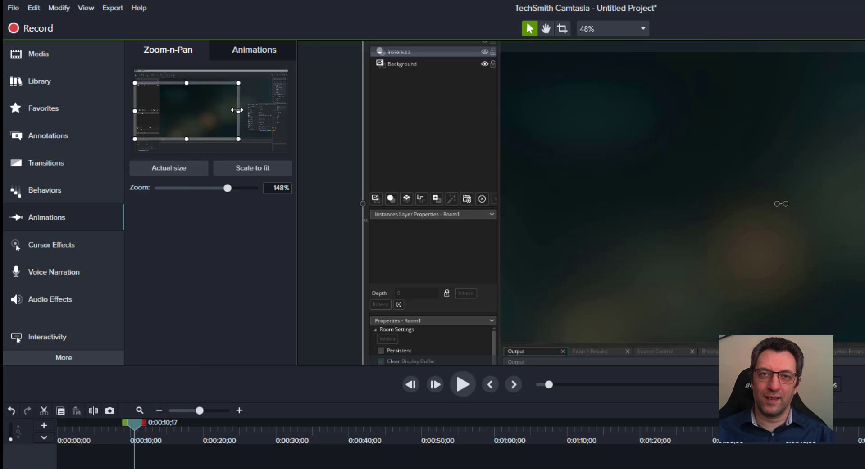
left_click(251, 167)
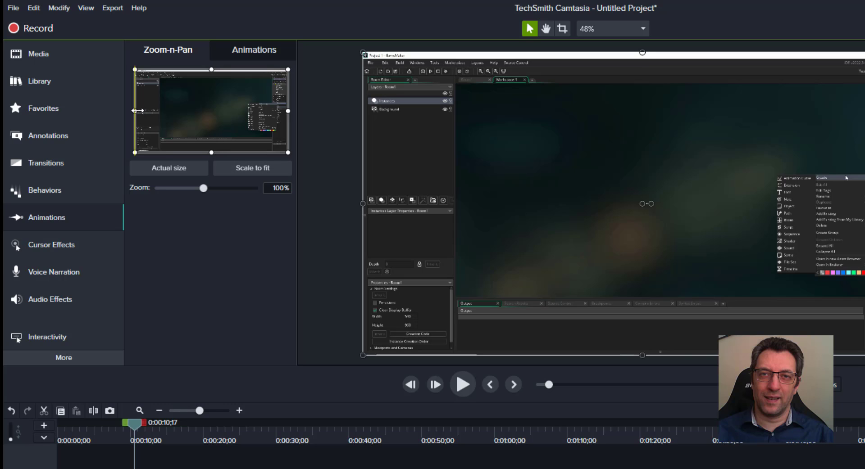
left_click_drag(137, 110, 199, 117)
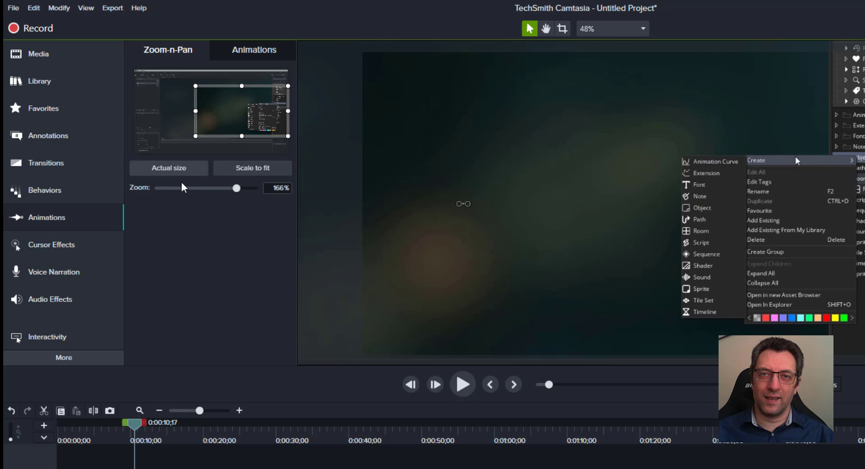
Scale the Track 1 clip back to fit at 0:00:16;07 and move the playhead to 0:00:17;22
left_click_drag(134, 426, 174, 437)
left_click(252, 168)
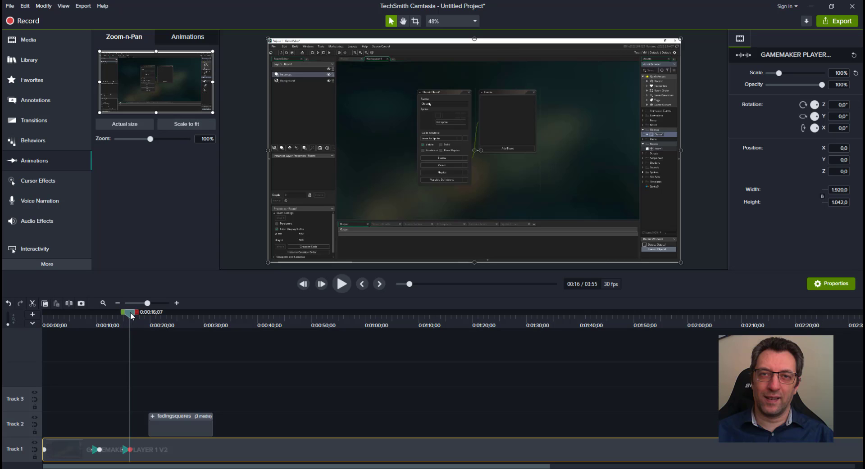
mouse_move(131, 318)
left_mouse_down()
mouse_move(97, 315)
mouse_move(139, 319)
left_mouse_up()
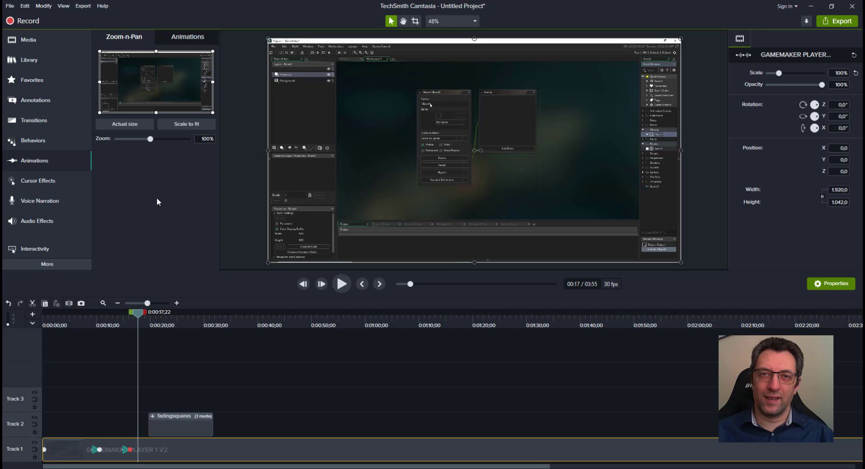
Review the available cursor effects, including Highlight, and the separate left-click and right-click effect collections
left_click(65, 180)
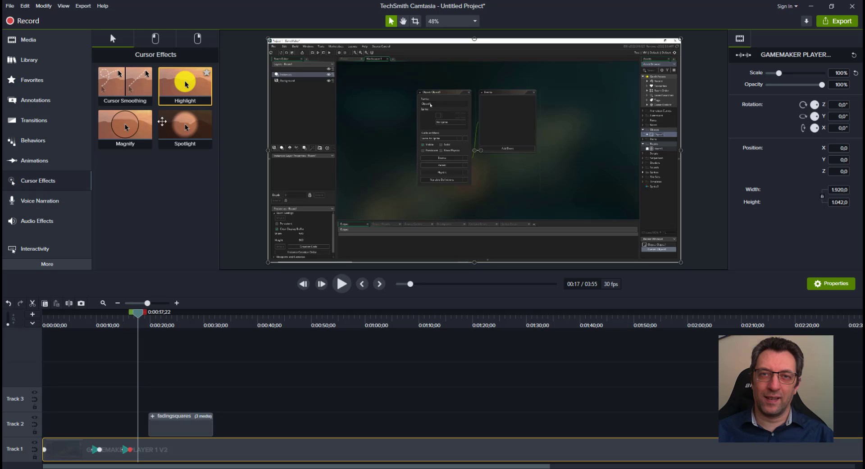
left_click_drag(162, 122, 334, 174)
left_click(154, 43)
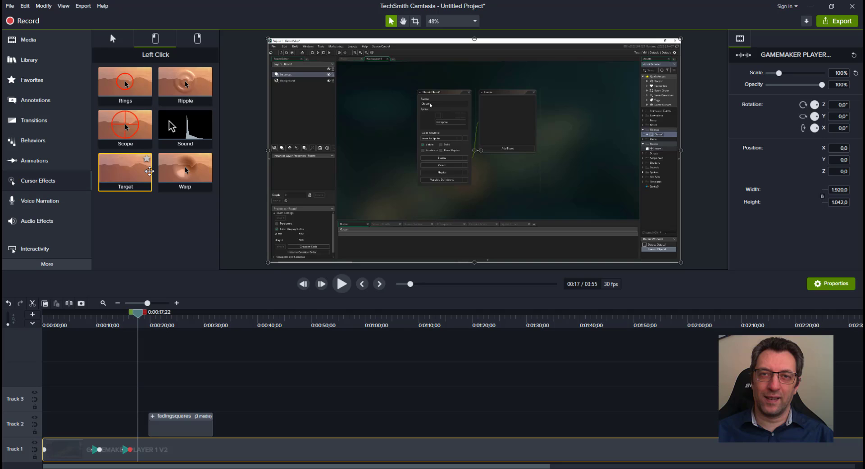
left_click(199, 41)
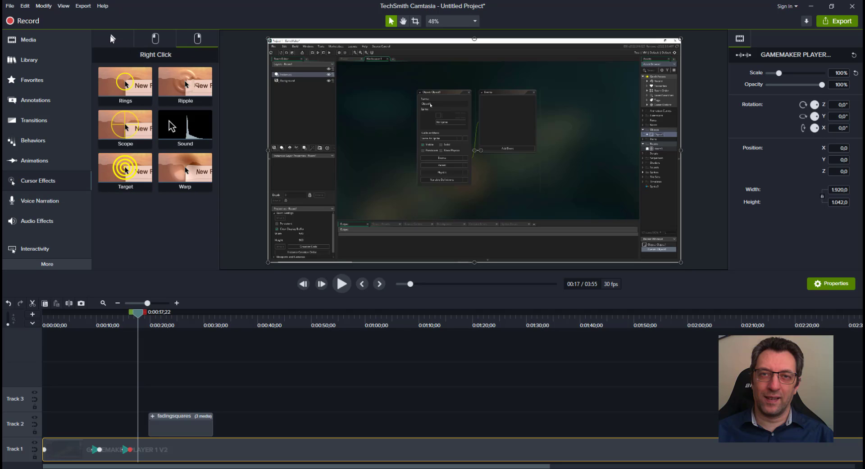
left_click(112, 39)
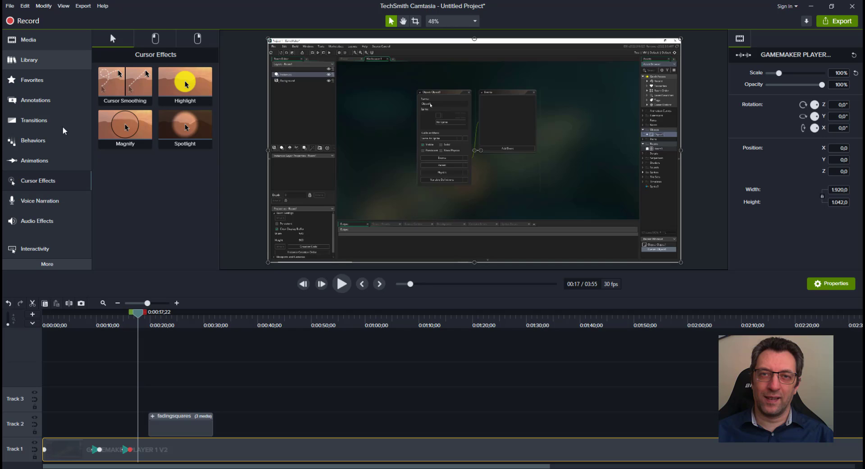
Review the voice narration settings and check the microphone choices without changing the input device
left_click(44, 201)
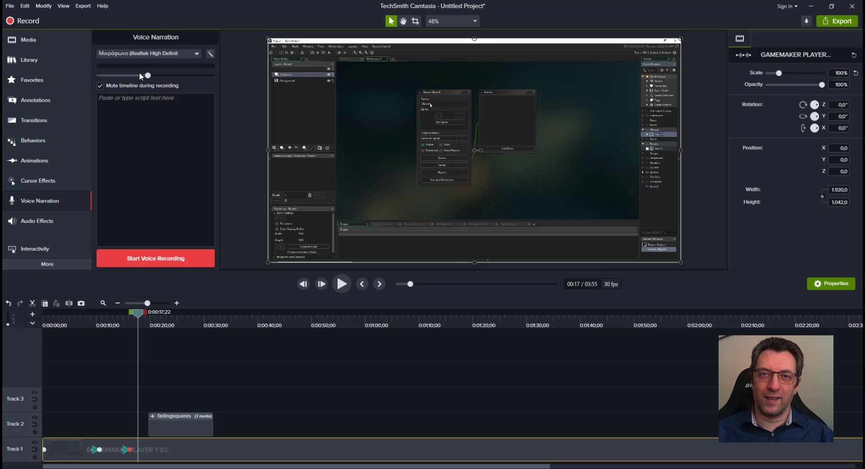
left_click(196, 54)
left_click(196, 55)
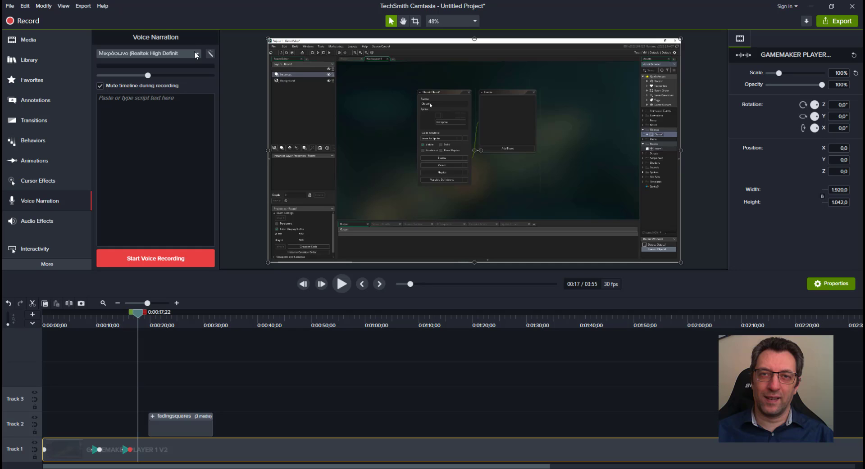
Examine the audio effects and visual effects, including Clip Speed in both, and look up the captions and interactivity tools
left_click(48, 220)
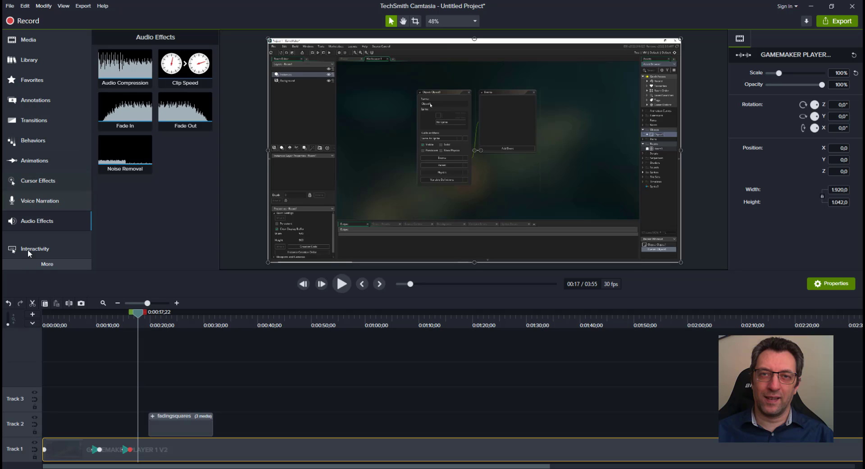
left_click(34, 268)
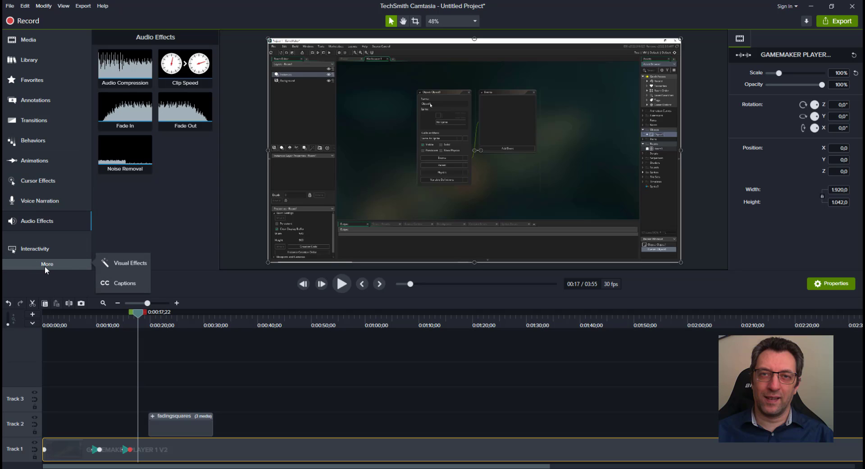
left_click(104, 265)
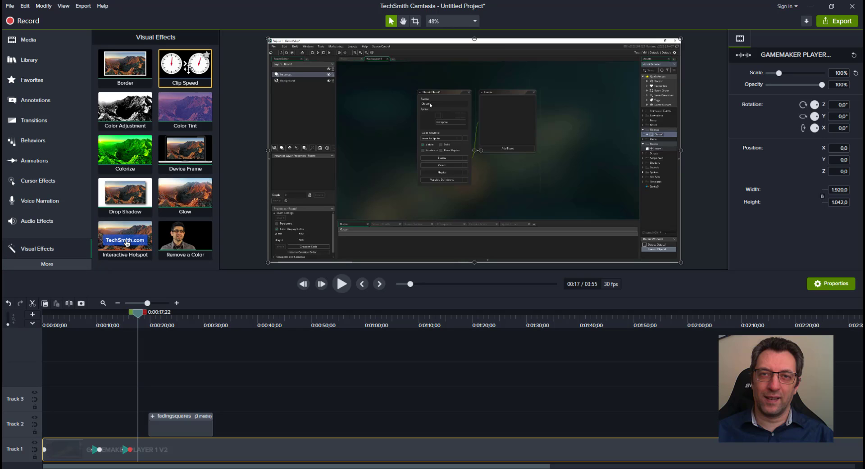
left_click(63, 221)
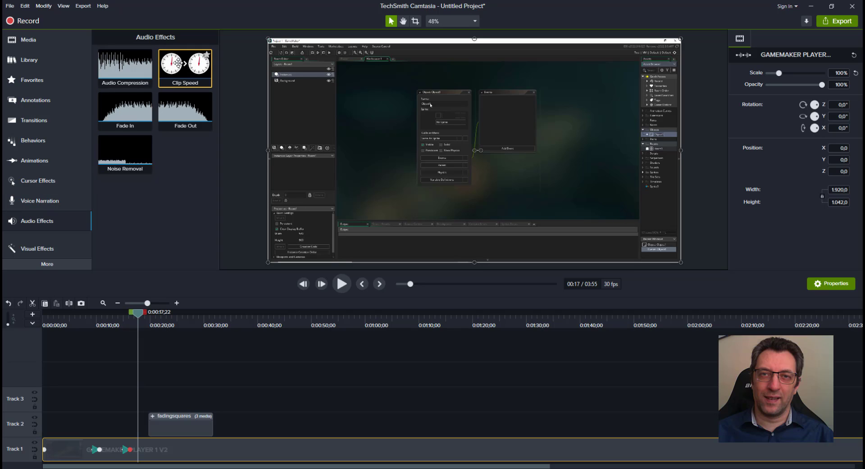
left_click(50, 264)
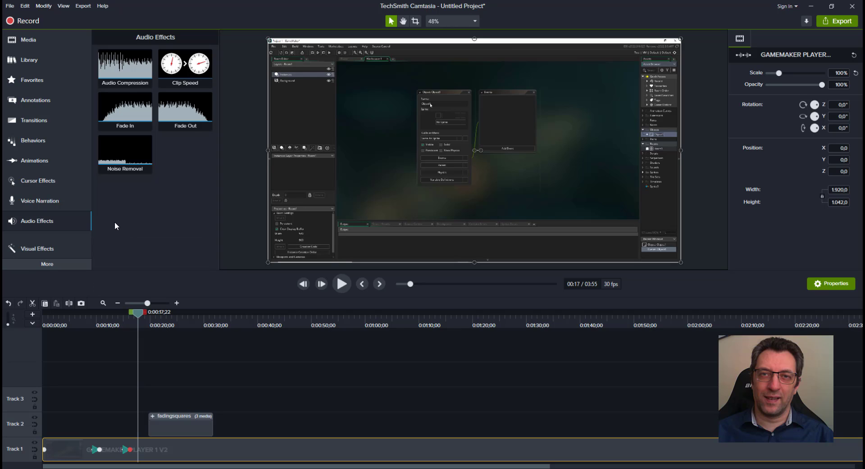
left_click(52, 265)
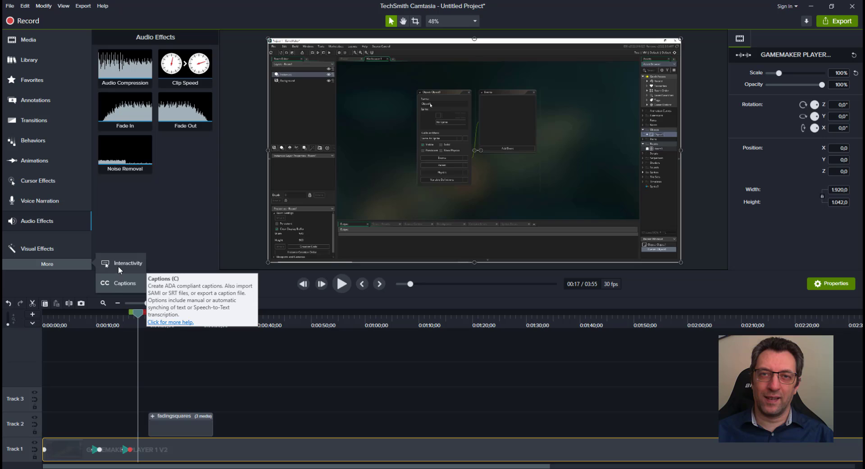
left_click(118, 266)
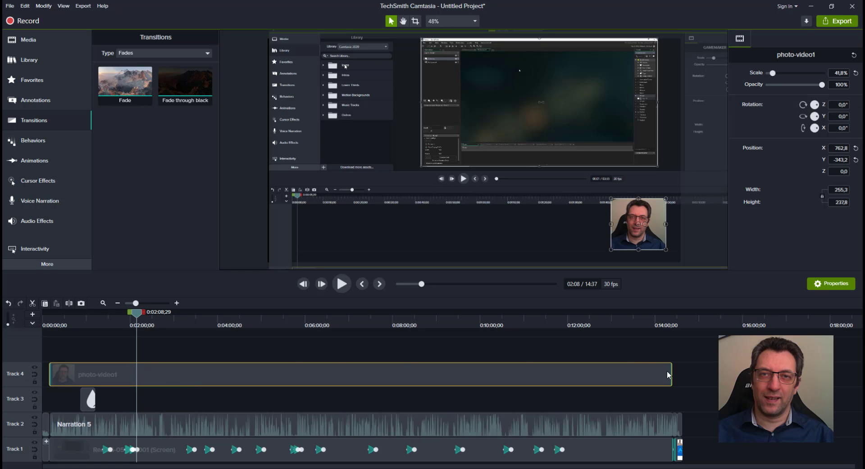
Examine the finished tutorial project's photo-video1, narration and screen recording clips around the opening, checking 0:00:19;18 and 0:00:14;06
mouse_move(672, 372)
left_mouse_down()
mouse_move(493, 376)
mouse_move(682, 380)
mouse_move(631, 378)
mouse_move(678, 382)
mouse_move(669, 382)
left_mouse_up()
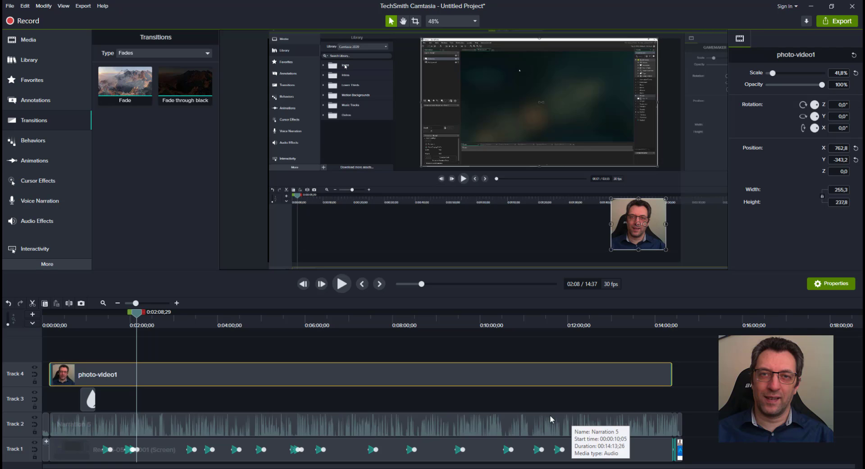
left_click(28, 126)
left_click(28, 124)
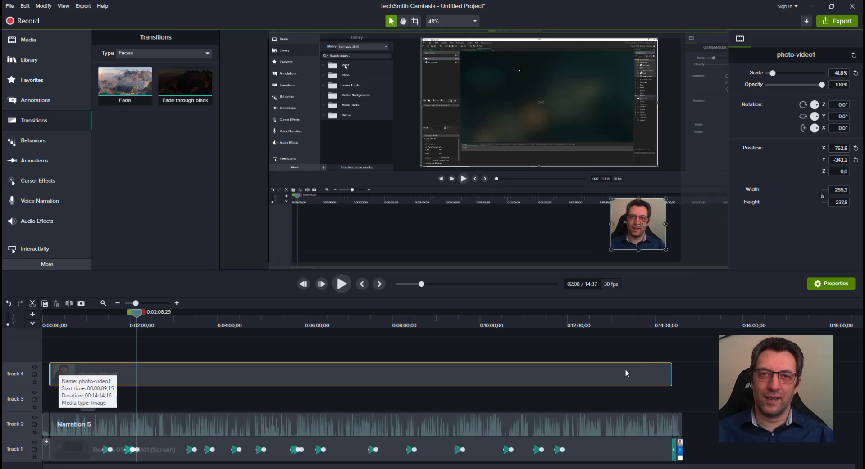
left_click_drag(141, 311, 57, 323)
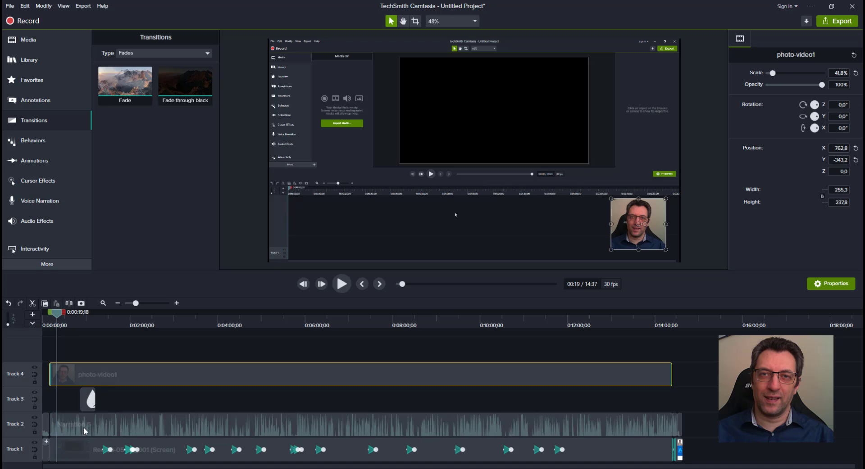
left_click(176, 304)
left_click(176, 304)
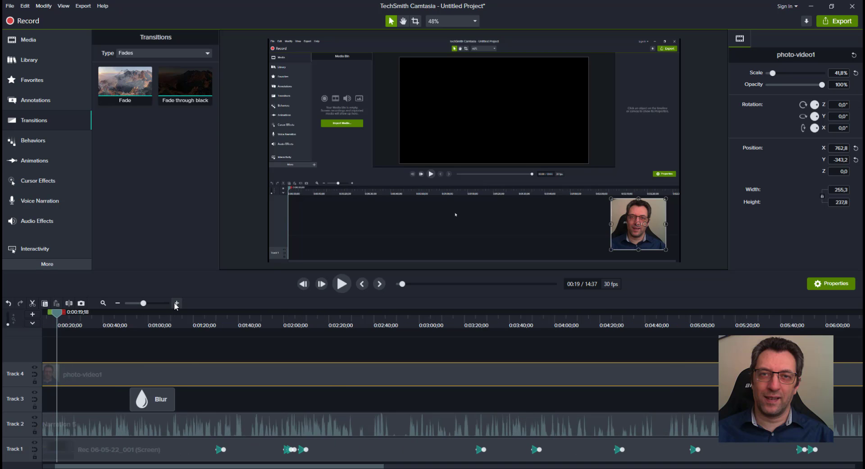
left_click(176, 304)
left_click_drag(94, 467, 54, 466)
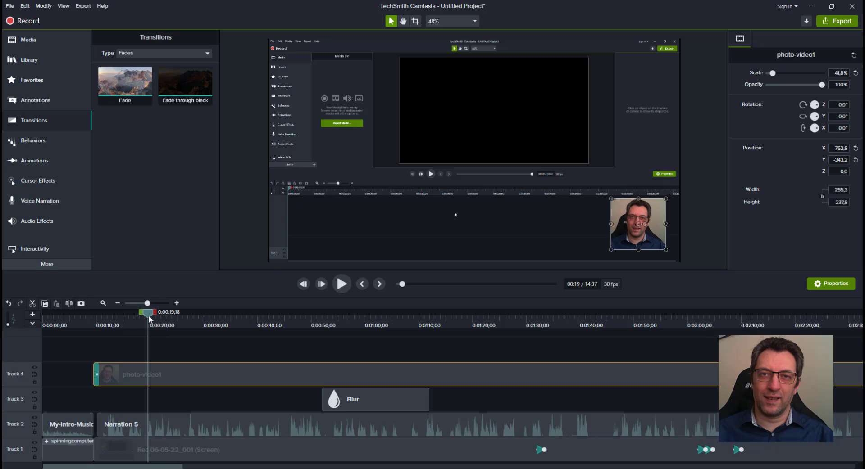
left_click(119, 451)
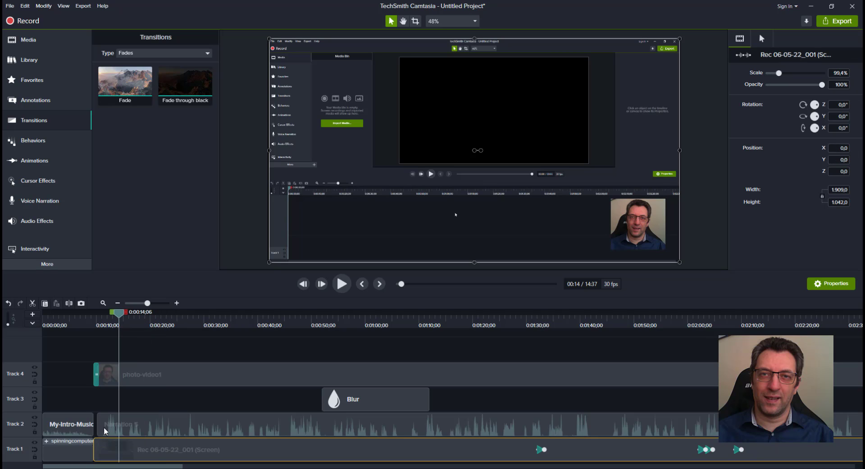
Inspect the Narration 5, My-Intro-Music, Blur and spinningcomputer clips on the timeline one after another
left_click(100, 425)
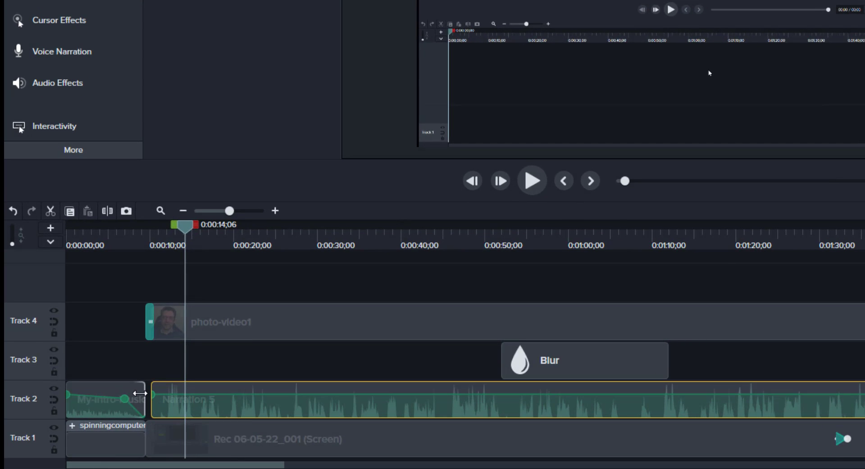
left_click_drag(140, 393, 140, 396)
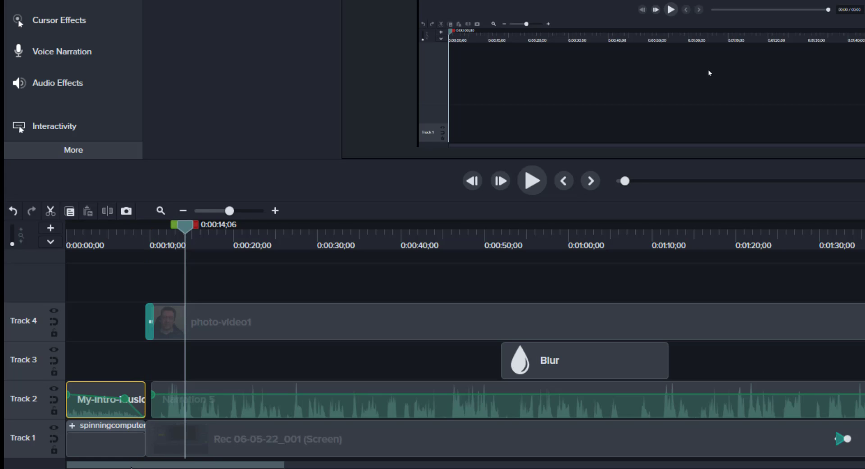
left_click(110, 351)
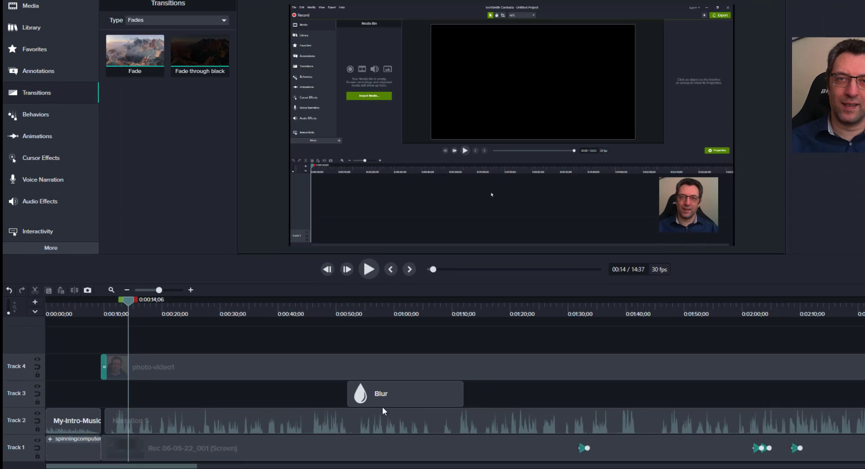
left_click(427, 395)
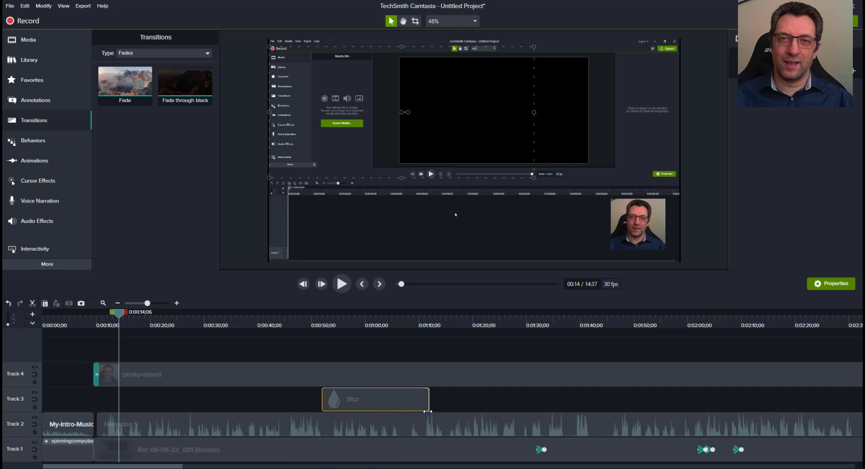
left_click(74, 449)
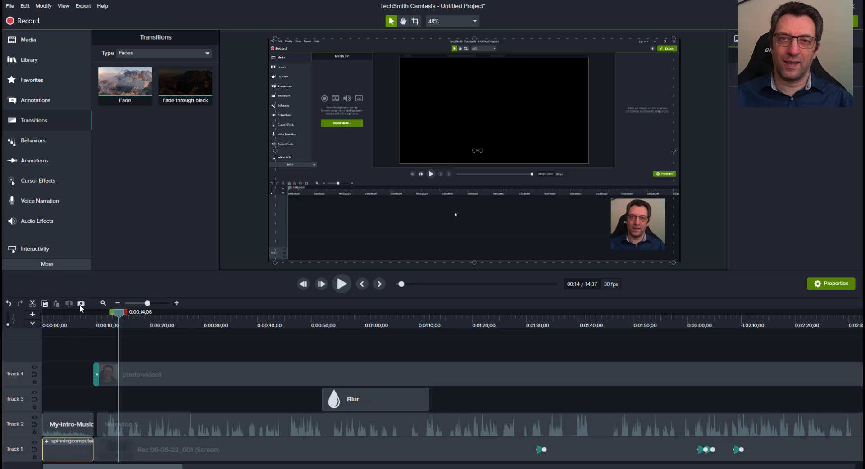
Review the project's imported media, and look through the Camtasia 2020 library's intros around the spinningcomputer asset
left_click(38, 41)
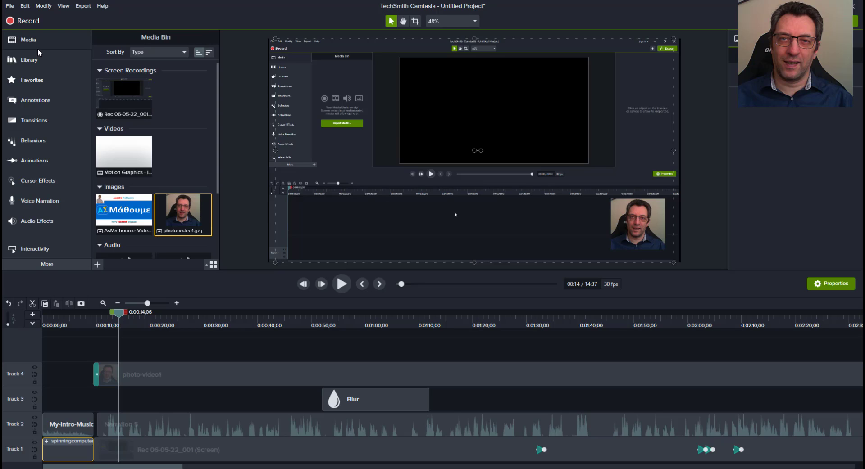
left_click(31, 65)
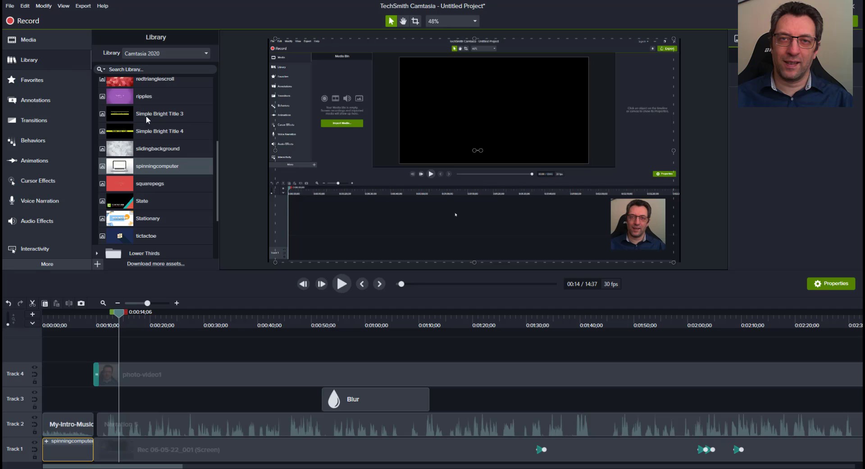
scroll(142, 175, "down", 1)
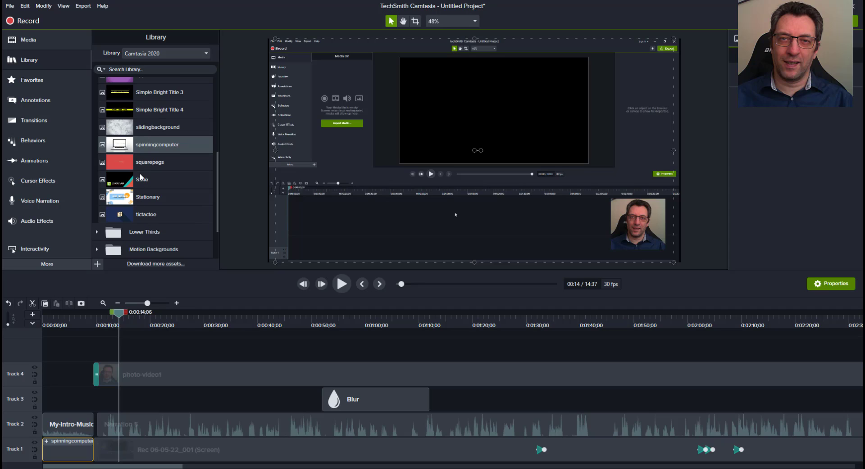
scroll(140, 177, "down", 1)
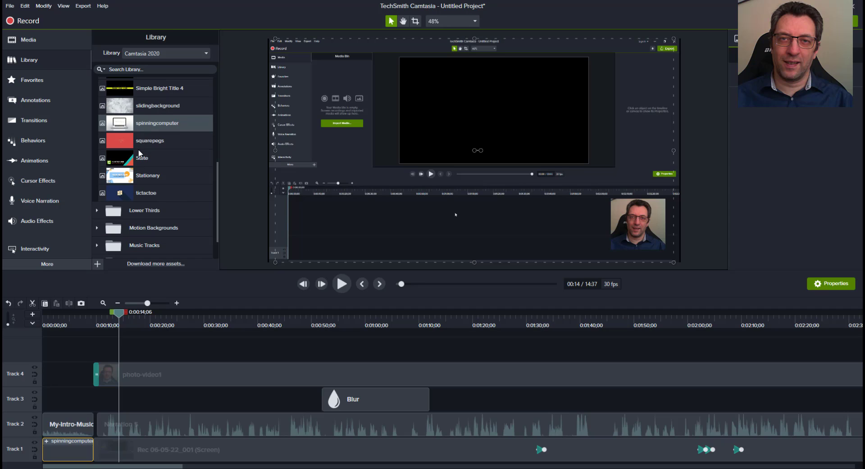
Examine the zoom animations across the project's whole timeline, checking the preview at 0:02:15;13 and 0:13:55;05
left_click_drag(121, 314, 770, 321)
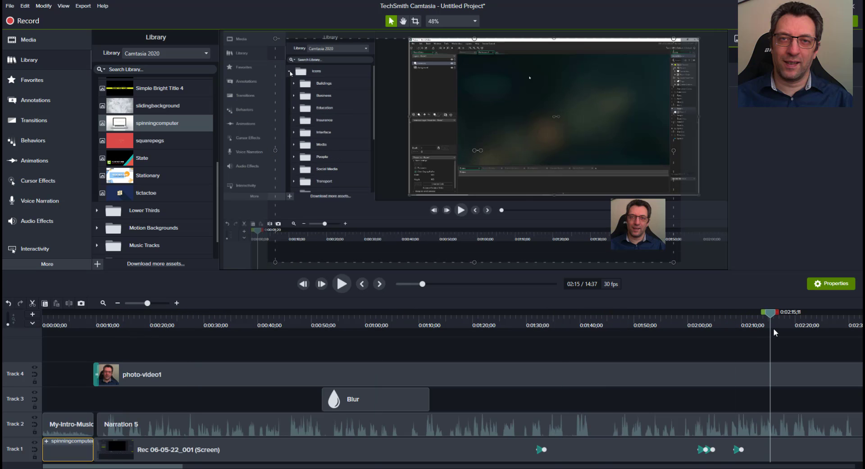
scroll(217, 449, "right", 10)
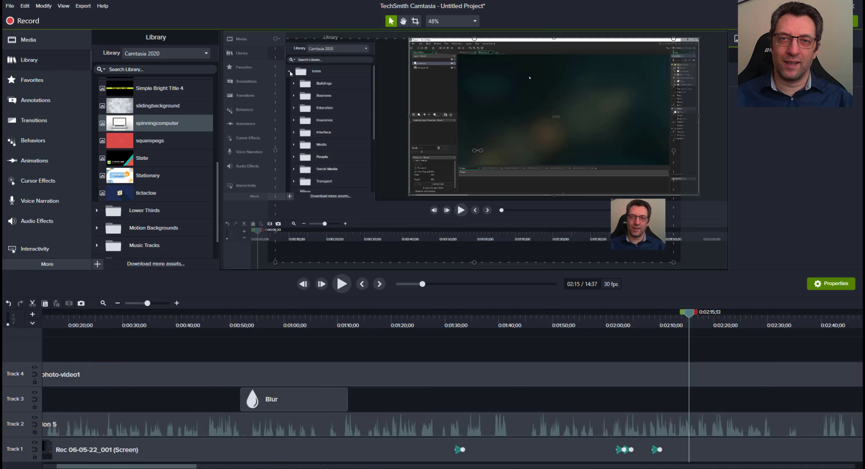
left_click_drag(549, 468, 412, 463)
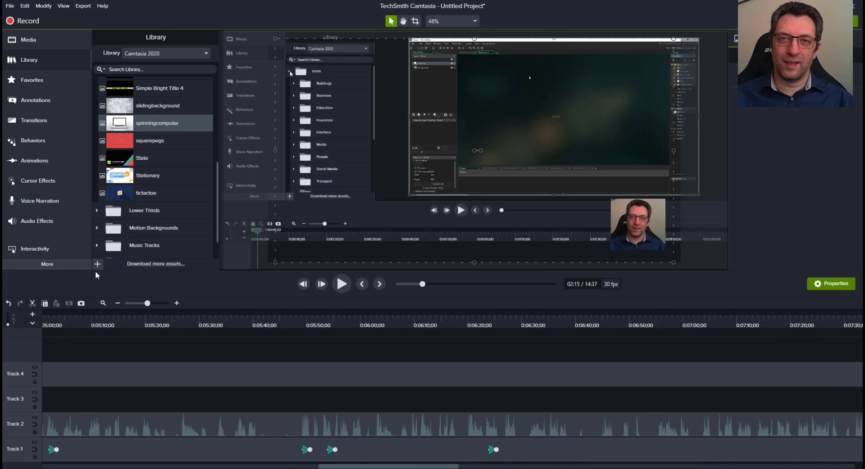
left_click(117, 304)
left_click(117, 304)
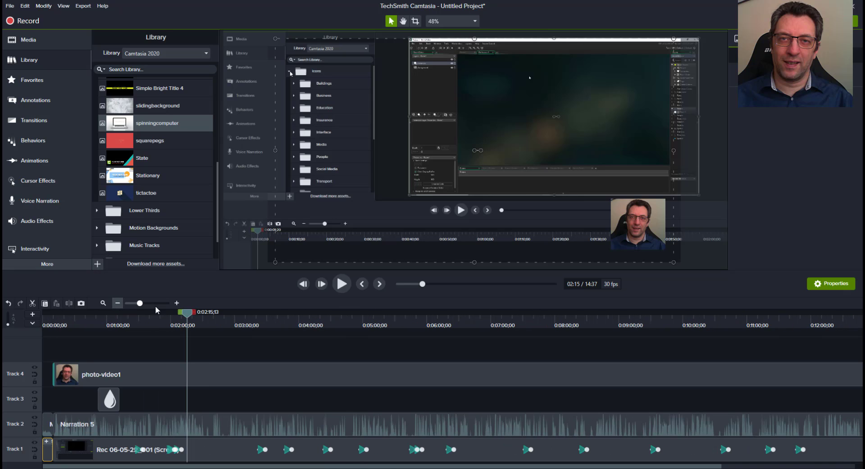
left_click(117, 304)
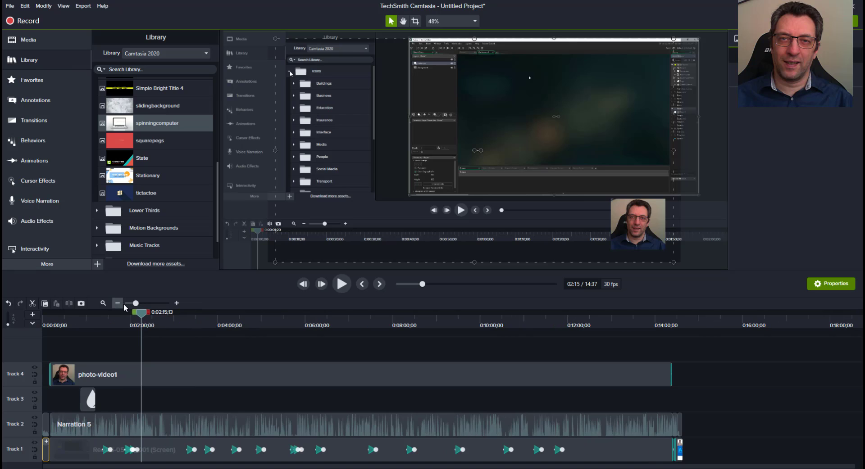
left_click(160, 318)
left_click_drag(249, 318, 655, 348)
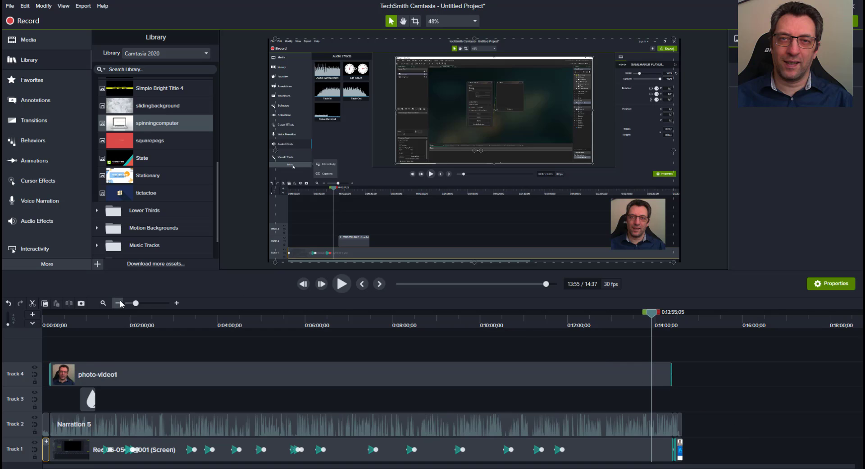
Examine the closing section with the End-Music clip and its surrounding clips, checking the preview at 0:14:19;13 and 0:14:14;27
left_click(177, 303)
left_click(177, 303)
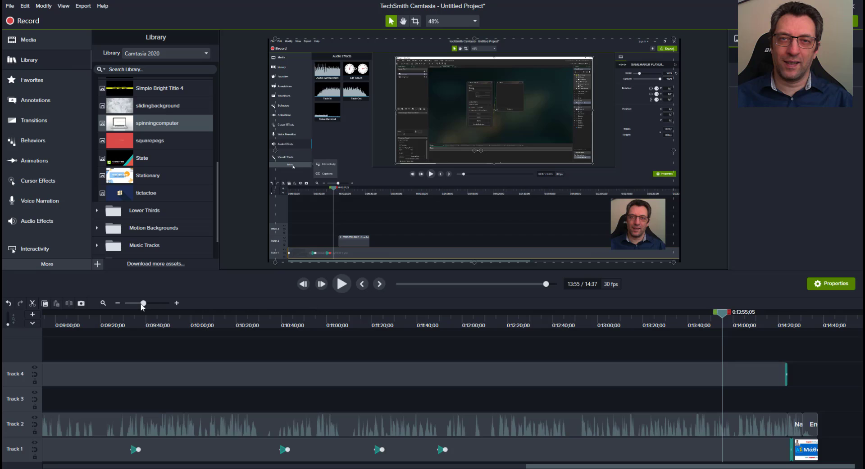
left_click(177, 303)
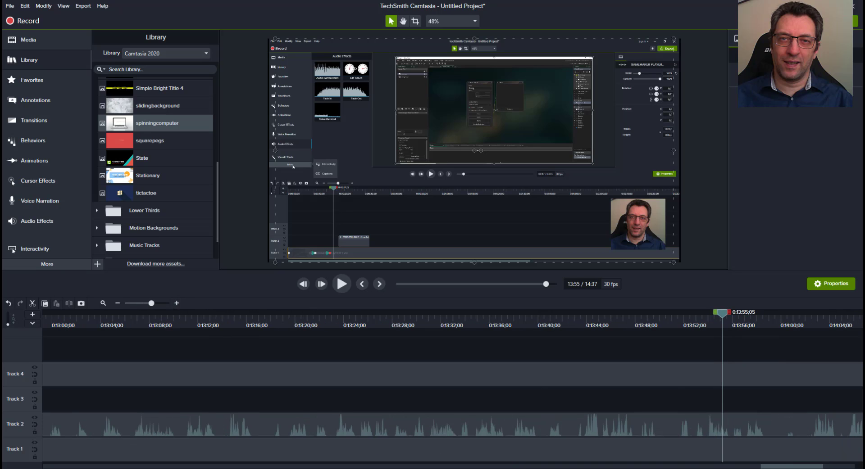
left_click_drag(809, 468, 850, 468)
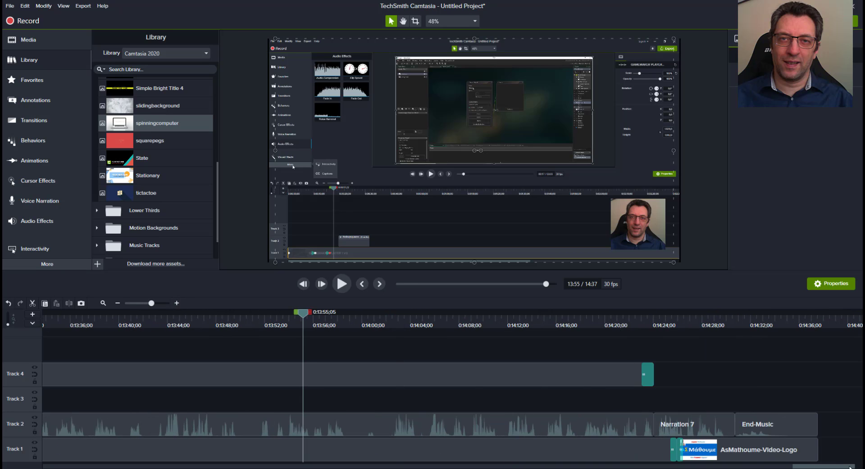
left_click(788, 427)
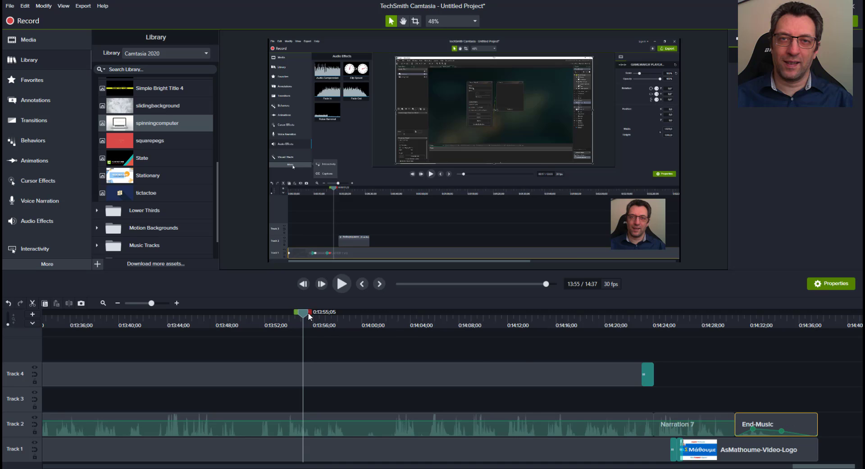
left_click_drag(309, 314, 599, 353)
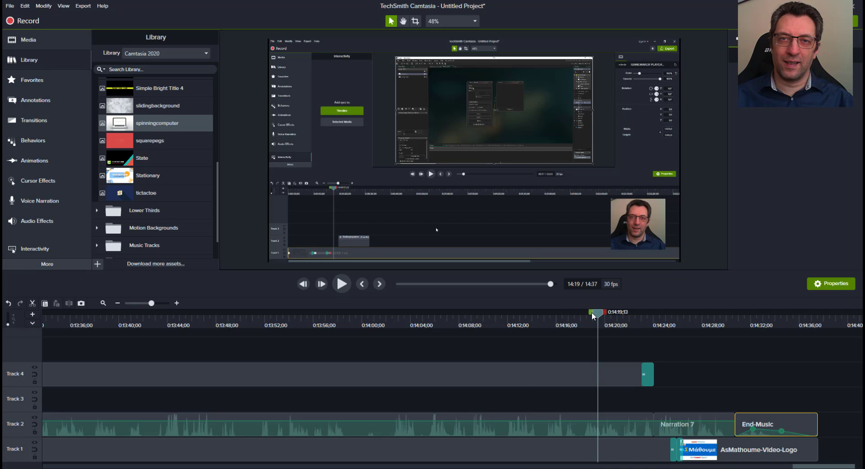
left_click_drag(598, 312, 495, 312)
left_click(541, 319)
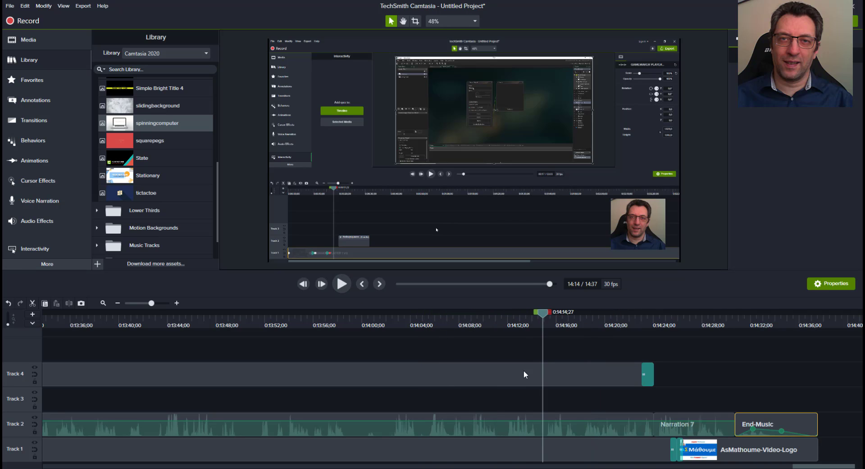